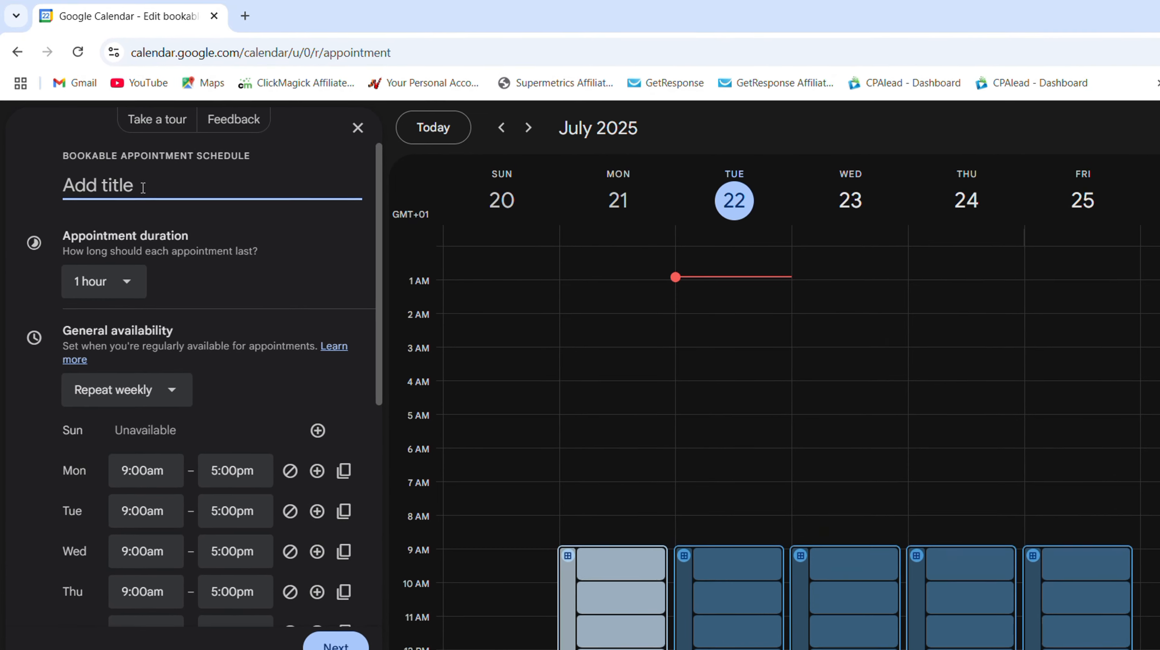
# Step: Title the bookable appointment schedule "SOCIAL MEDIA STRATEGY SESSION" and choose a 1 hour appointment duration
pyautogui.write('SOCIAL MEDIA S')
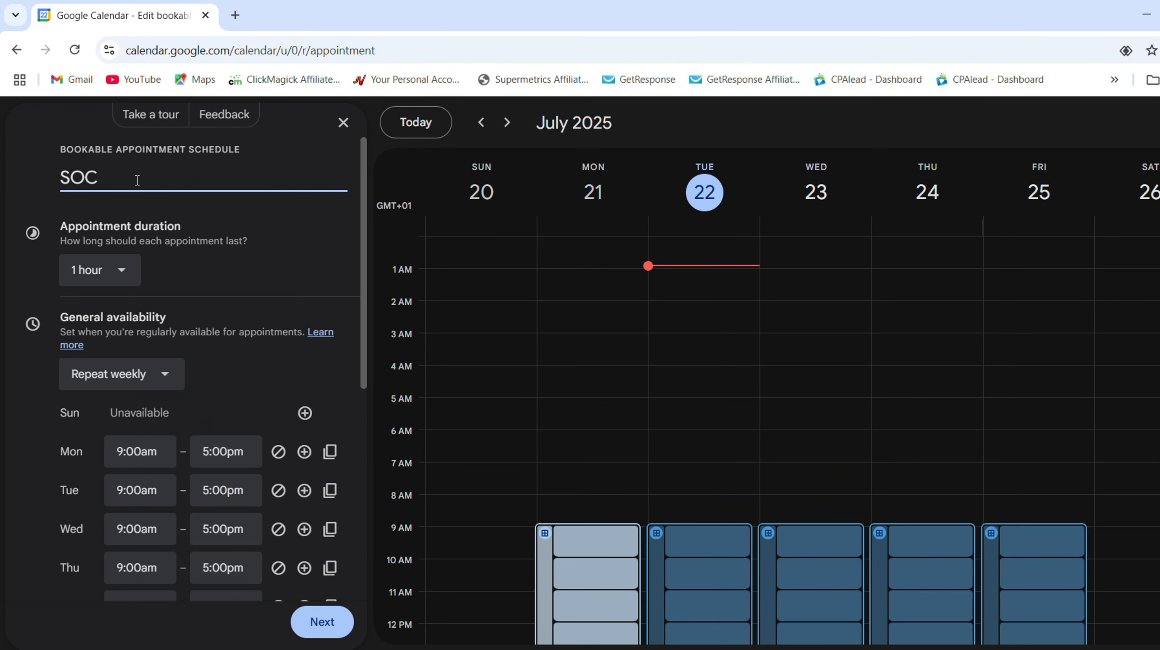
pyautogui.write('TRATEGY SESSION')
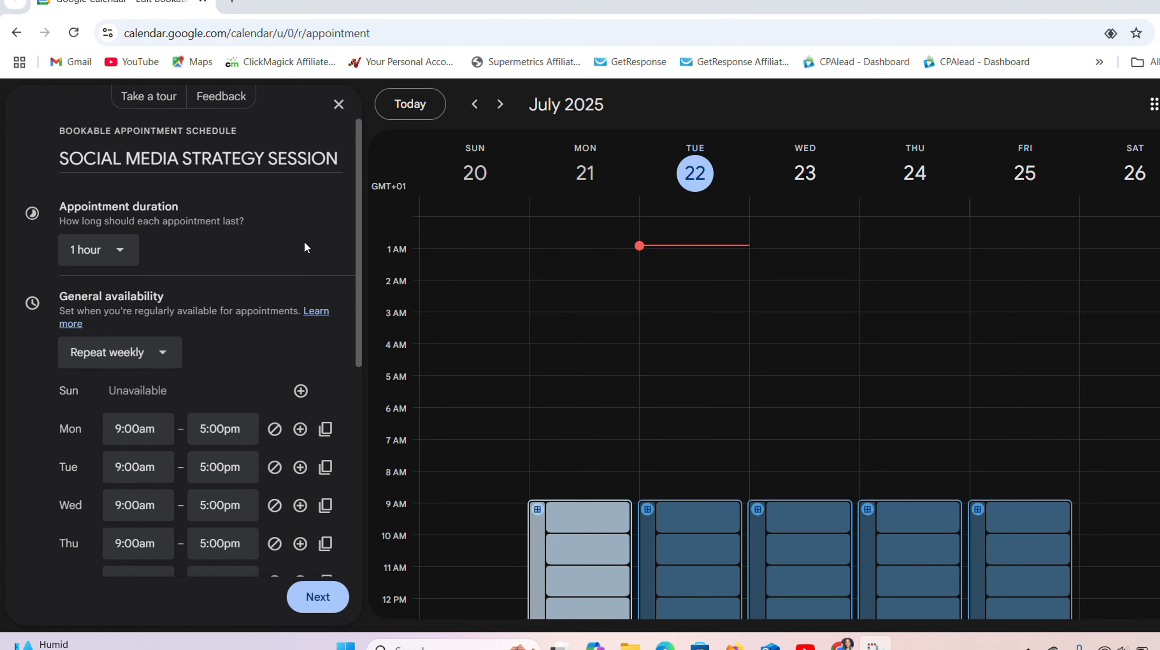
pyautogui.click(119, 252)
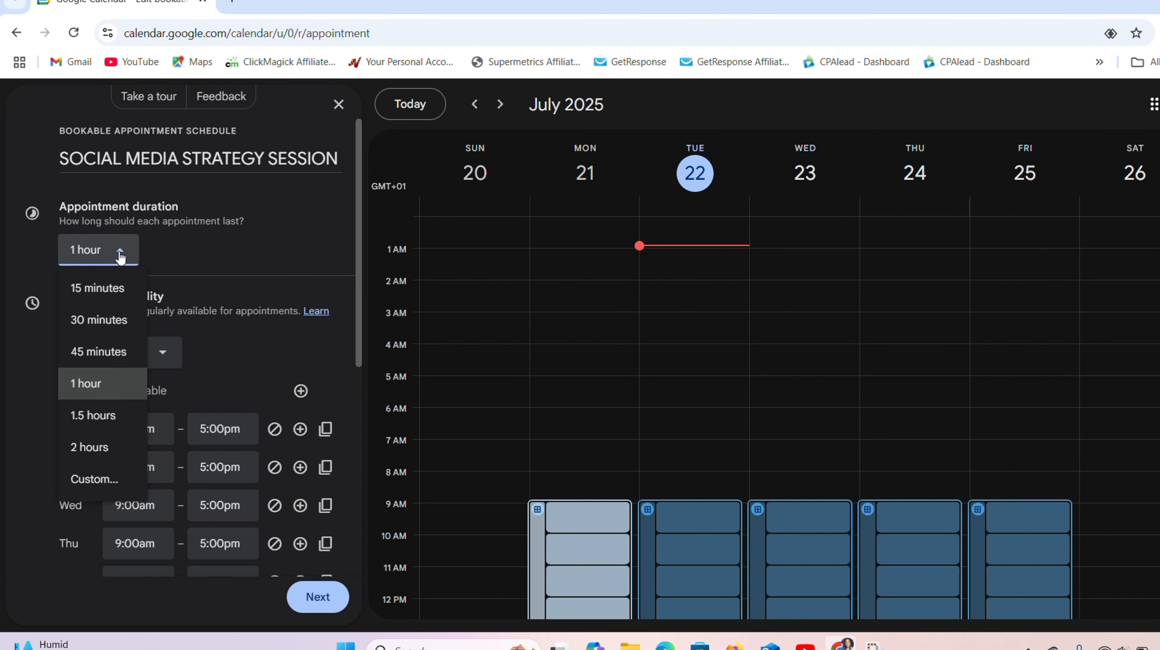
pyautogui.click(105, 386)
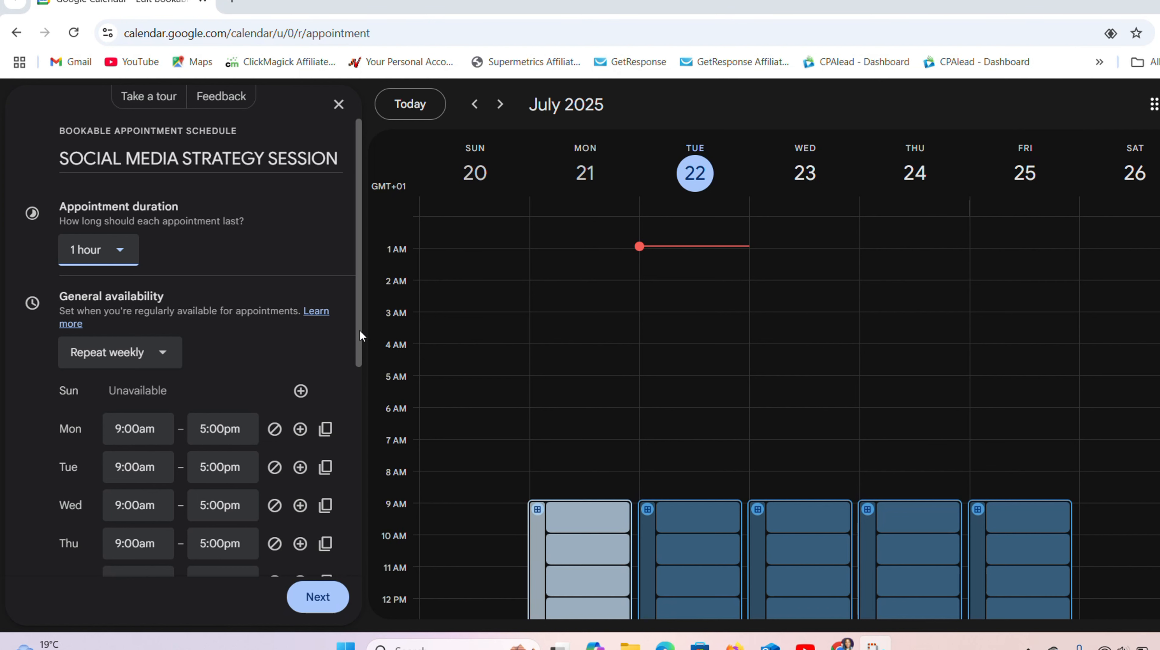
# Step: Set Monday's general availability to 1:00pm–2:00pm
pyautogui.moveTo(360, 330); pyautogui.dragTo(356, 404)
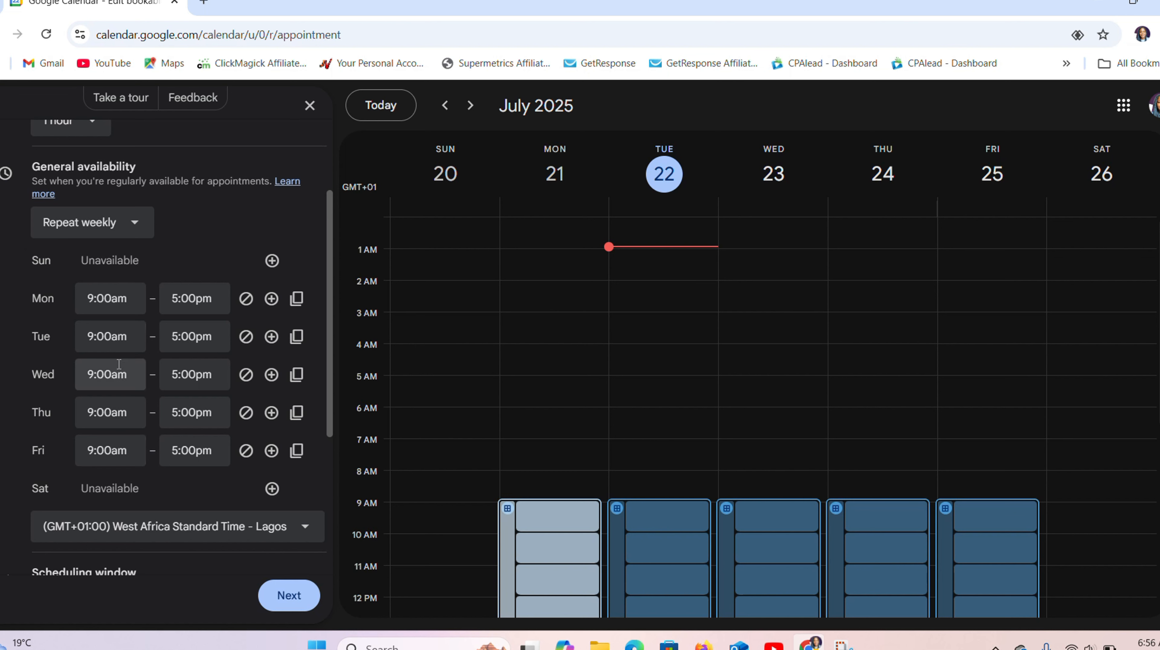
pyautogui.click(121, 302)
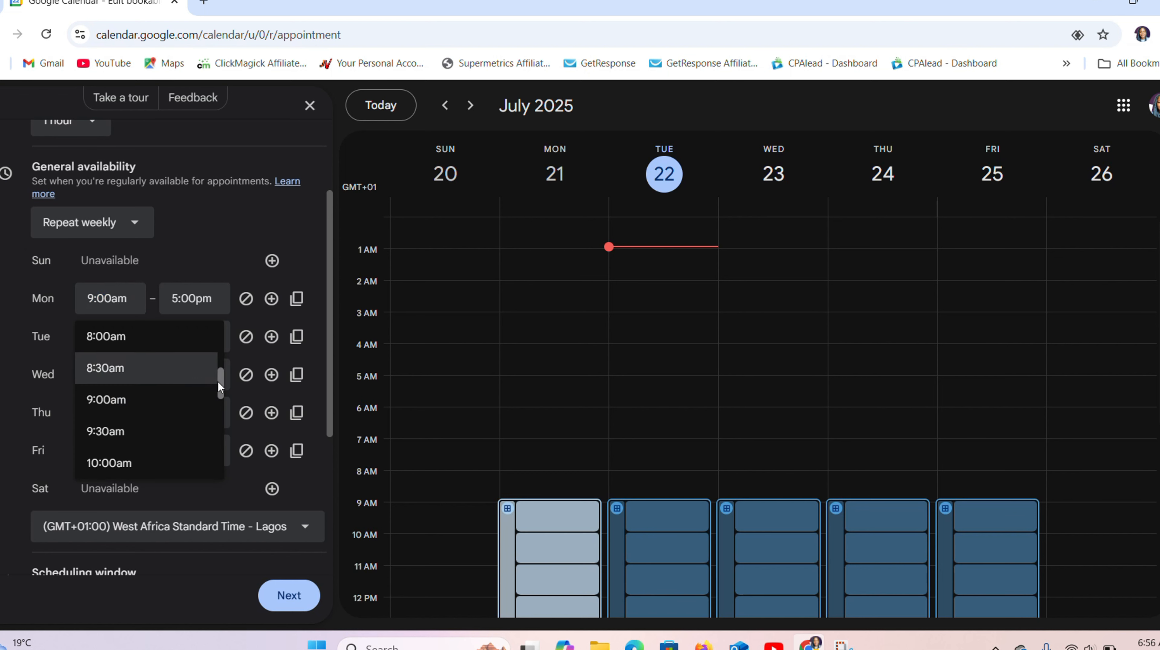
pyautogui.moveTo(217, 380); pyautogui.dragTo(221, 401)
pyautogui.click(106, 438)
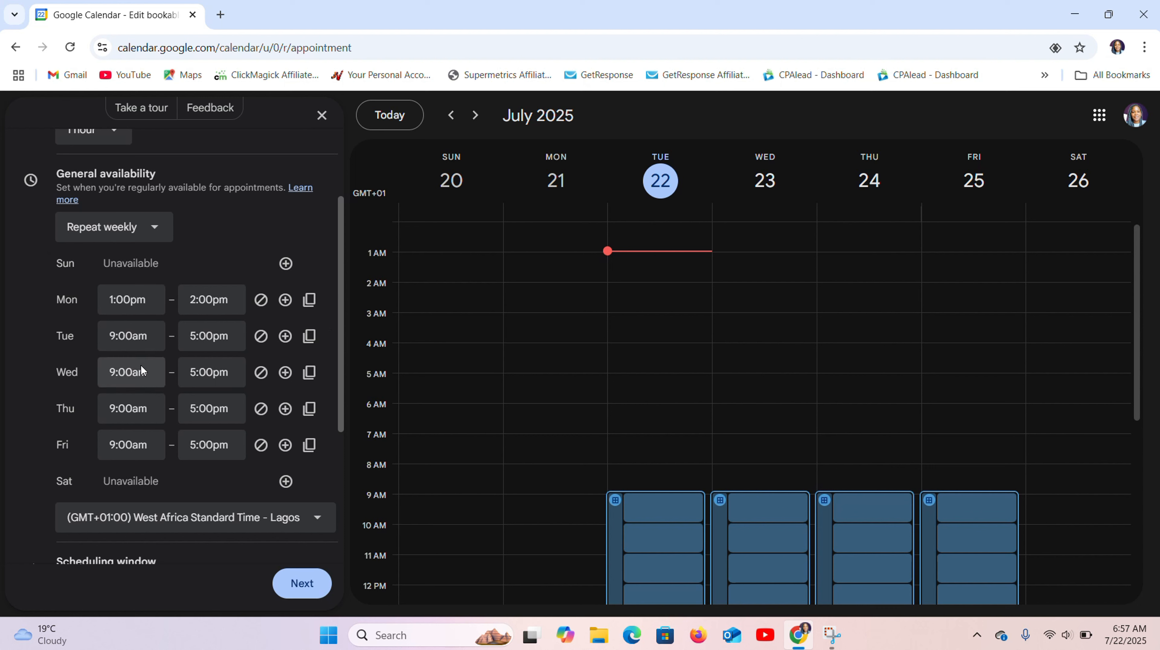
# Step: Mark Tuesday unavailable, add a period back to it, and set that period to 8:30am–9:30am
pyautogui.click(260, 337)
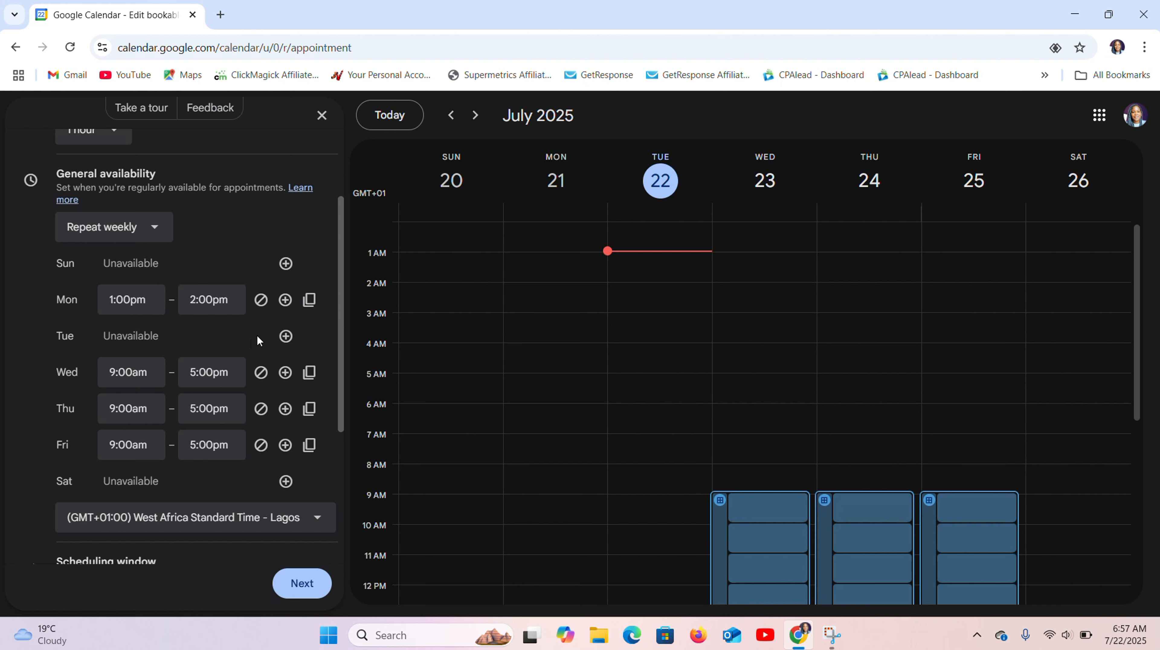
pyautogui.click(285, 344)
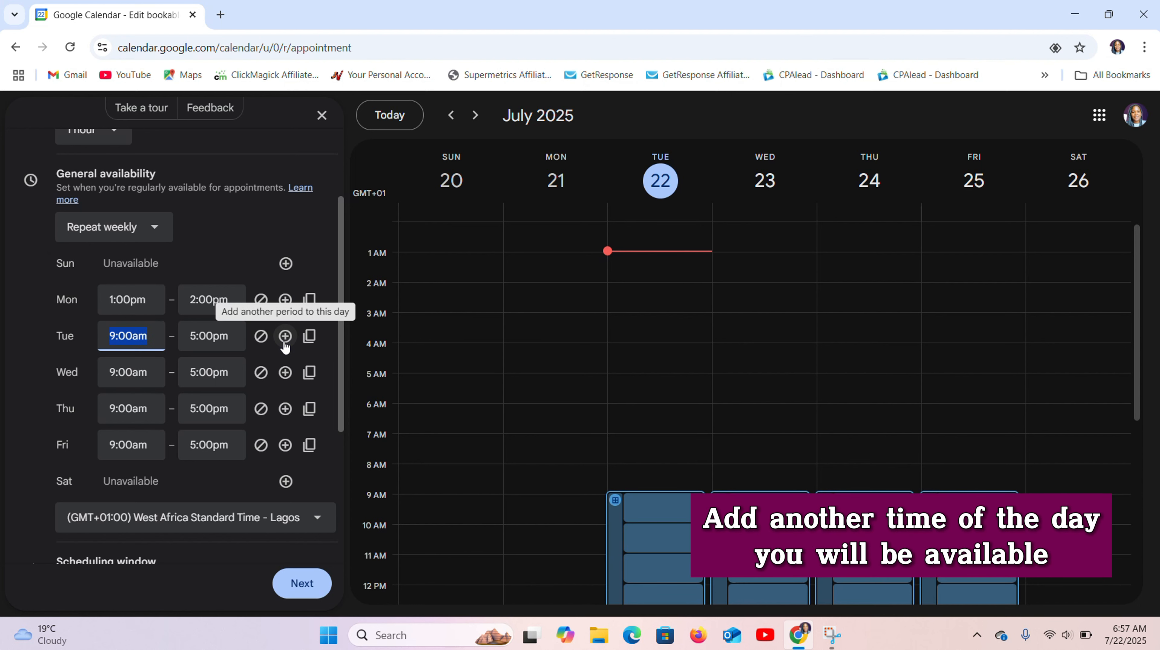
pyautogui.click(148, 335)
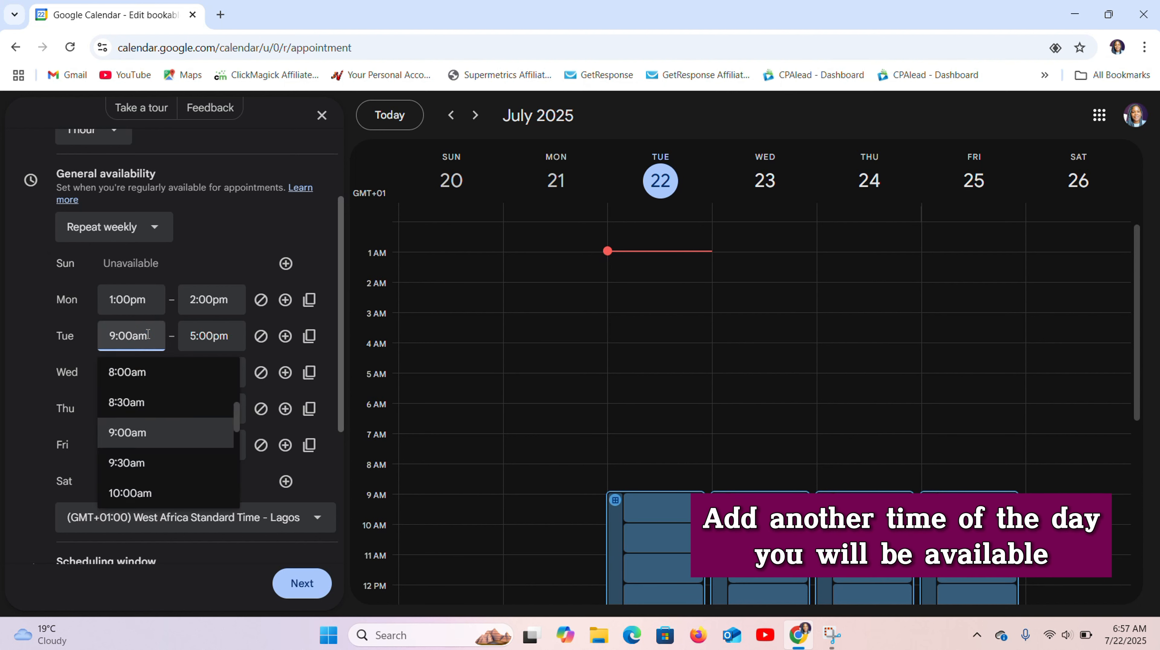
pyautogui.click(218, 402)
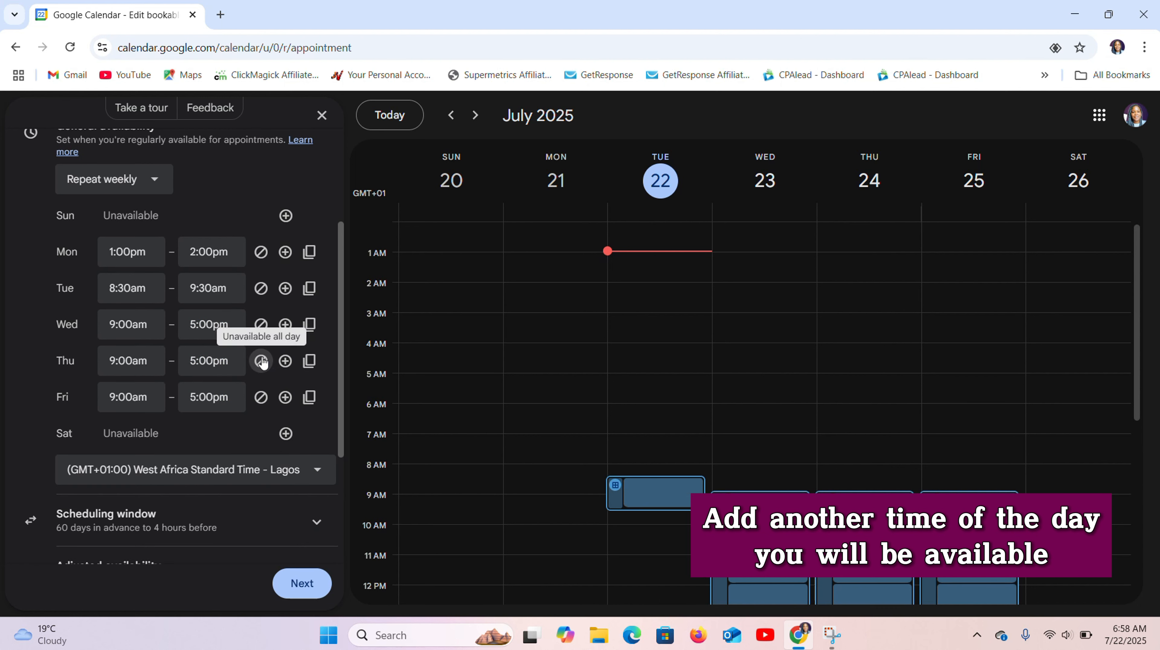
# Step: Mark Thursday as unavailable all day and copy Monday's 1:00pm–2:00pm period to the other available days
pyautogui.click(261, 360)
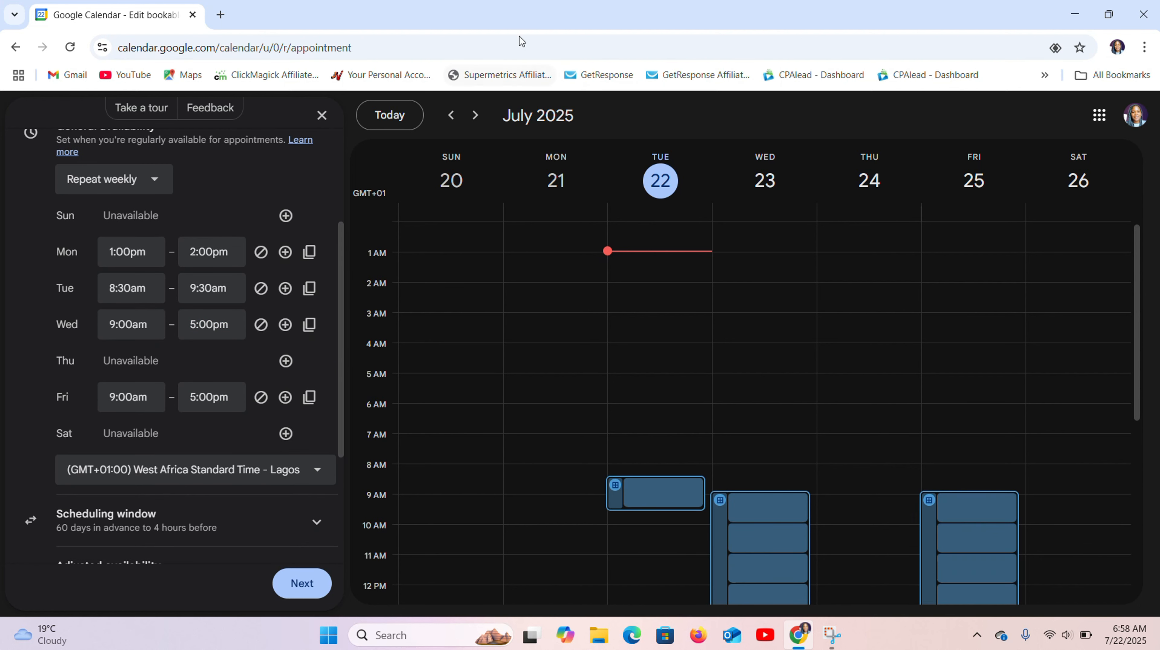
pyautogui.click(502, 27)
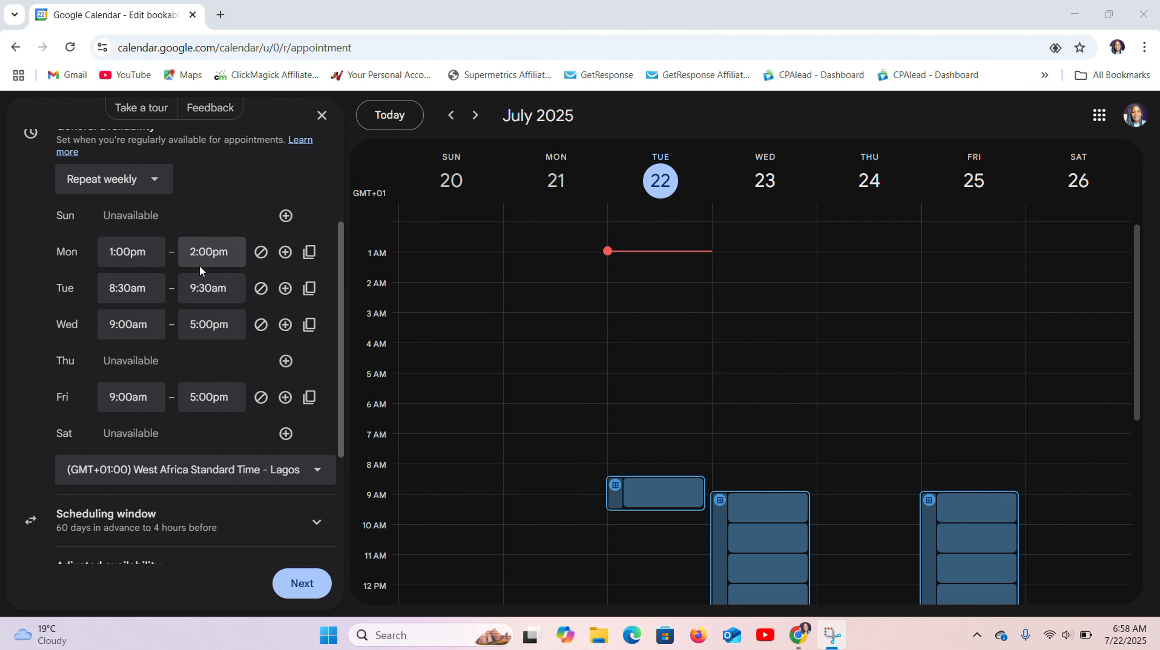
pyautogui.click(309, 254)
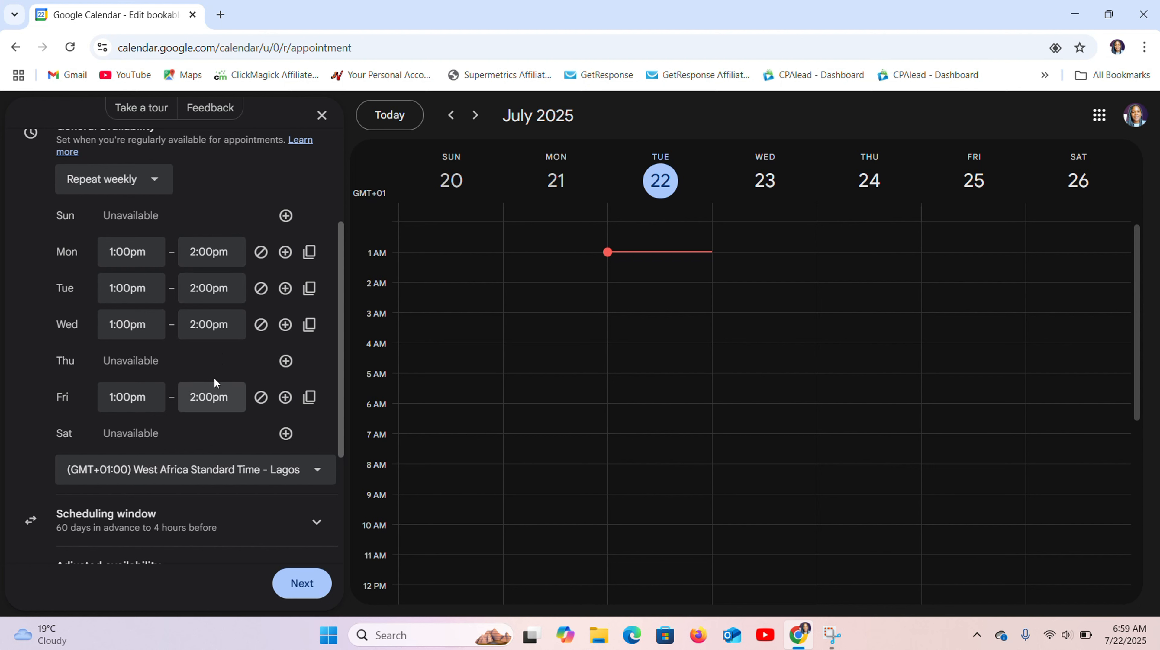
# Step: Review the time zone options offered for the weekly availability
pyautogui.moveTo(338, 321); pyautogui.dragTo(337, 374)
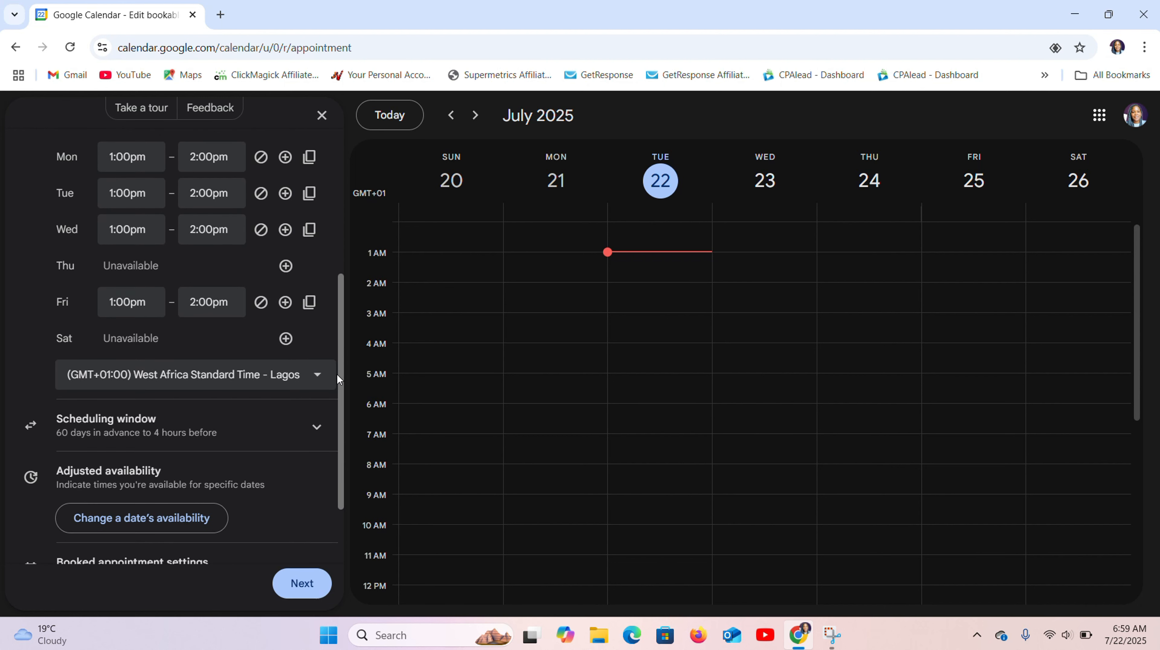
pyautogui.click(318, 383)
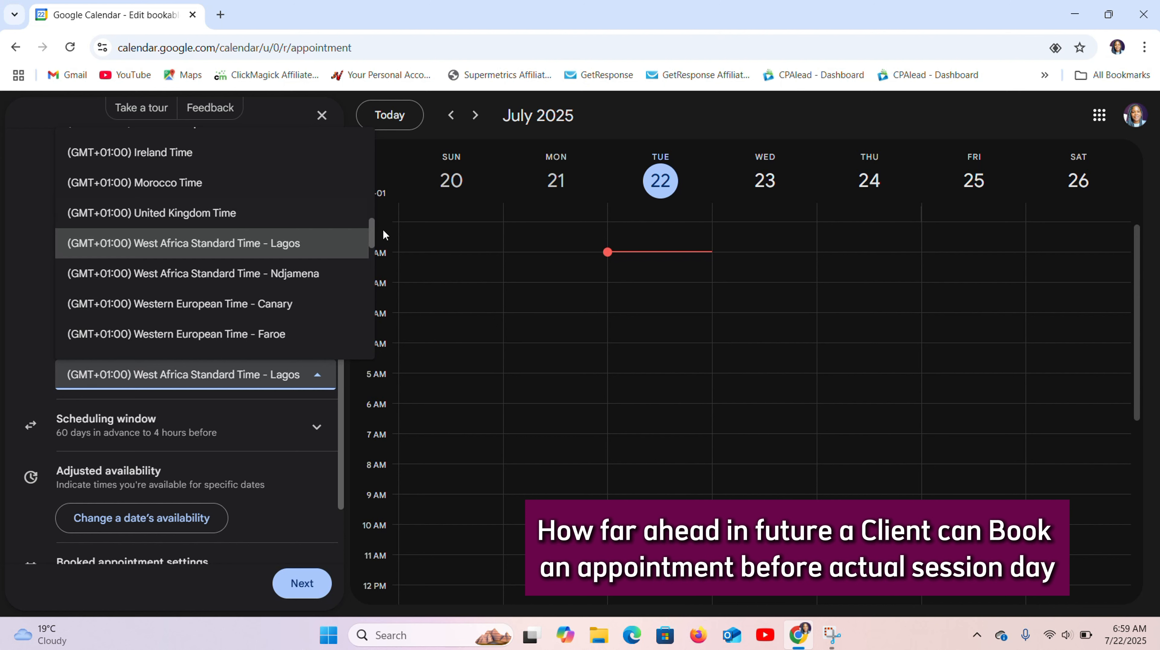
pyautogui.moveTo(372, 232); pyautogui.dragTo(368, 264)
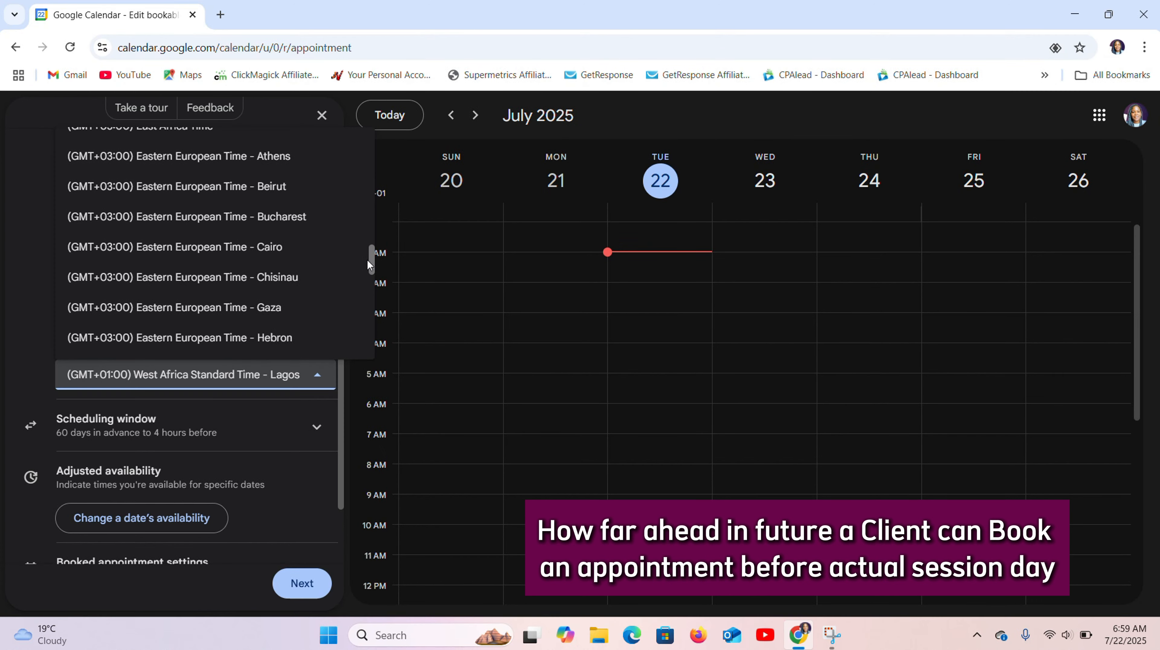
pyautogui.moveTo(367, 259); pyautogui.dragTo(366, 232)
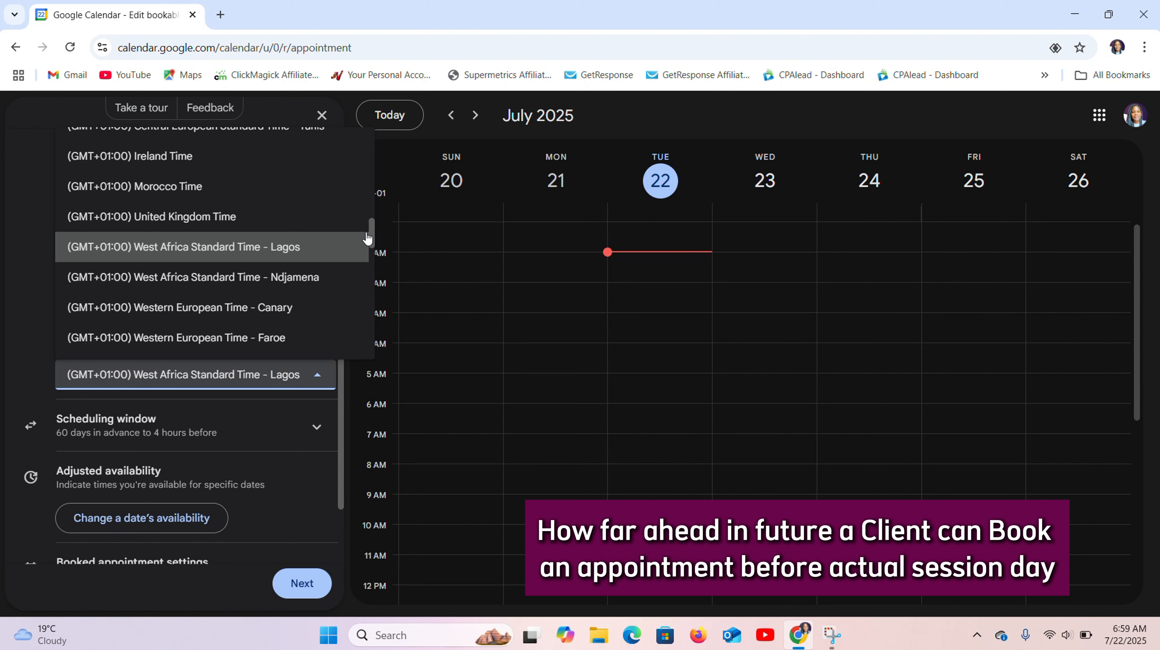
pyautogui.click(319, 380)
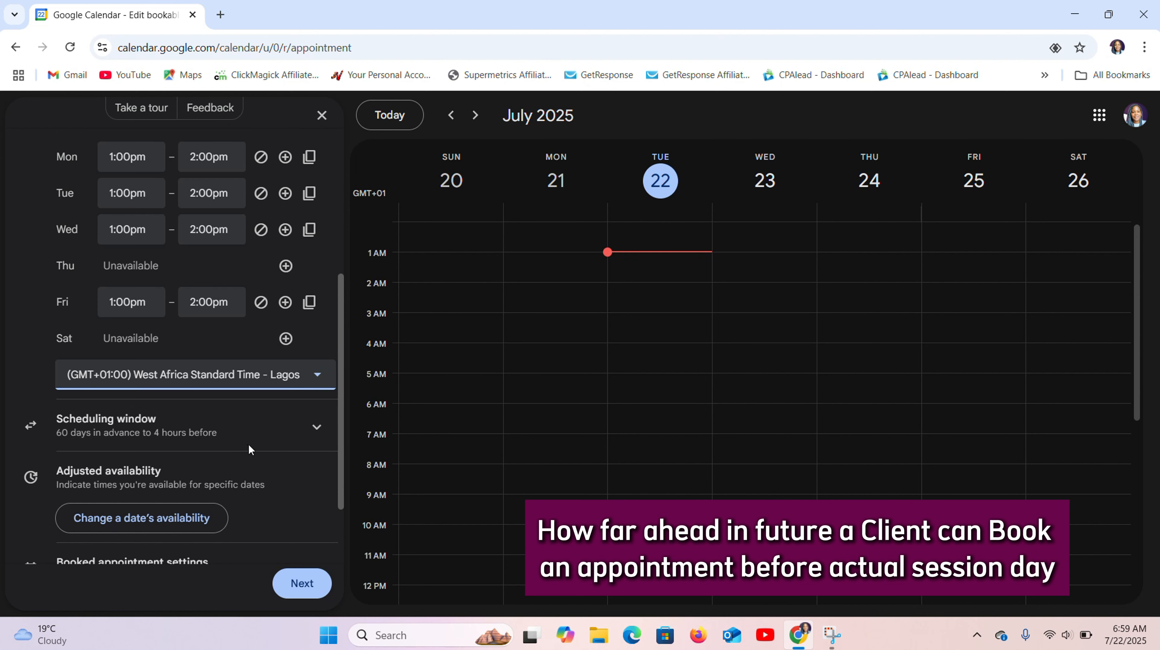
# Step: Set the scheduling window's maximum time in advance that an appointment can be booked to 30 days
pyautogui.click(312, 429)
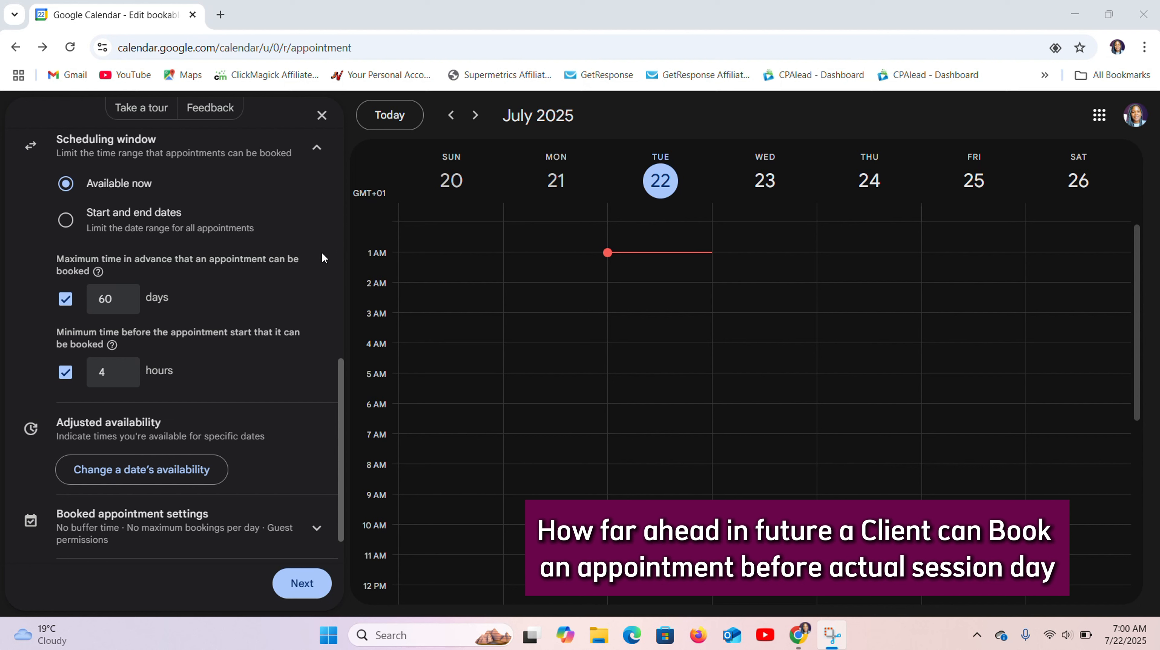
pyautogui.click(122, 304)
pyautogui.click(122, 304)
pyautogui.click(122, 304)
pyautogui.click(123, 304)
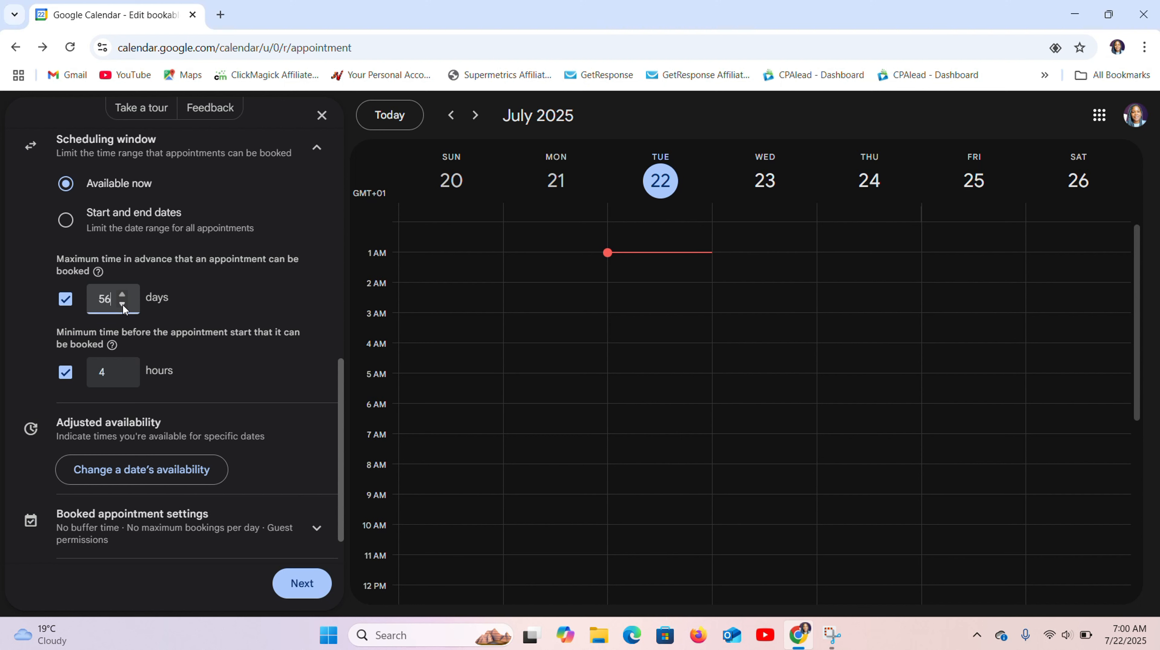
pyautogui.click(122, 303)
pyautogui.doubleClick(111, 300)
pyautogui.write('30')
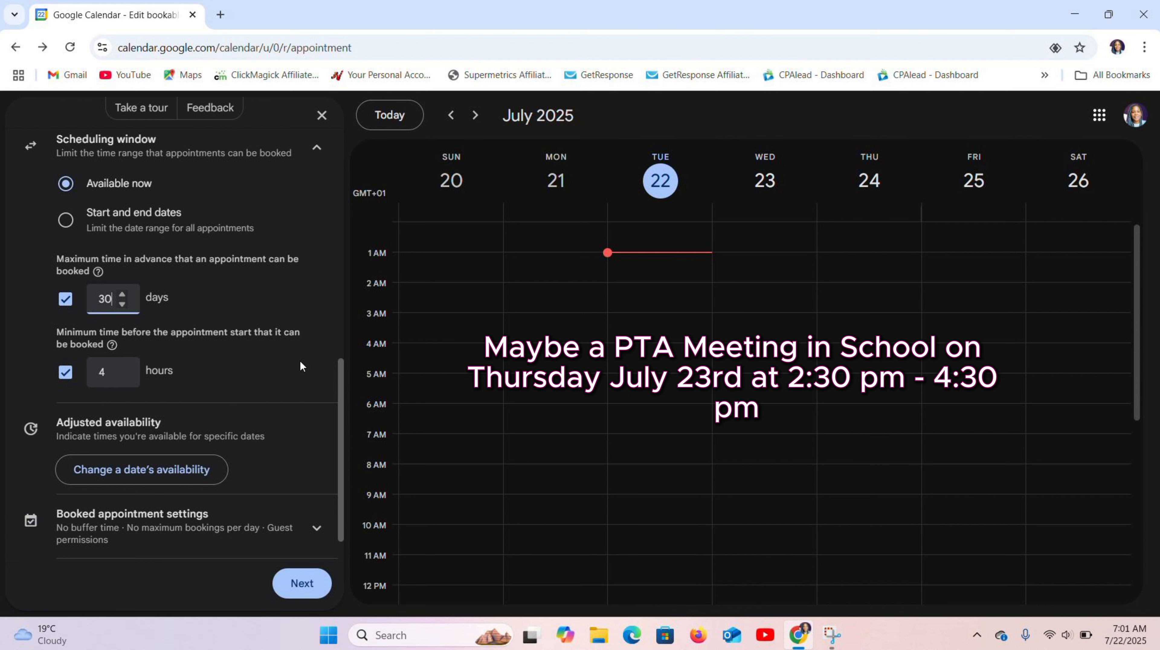
# Step: Try an adjusted availability for Jul 22, 2025 with a 9:00am–5:00pm period, and remove that date again
pyautogui.click(215, 475)
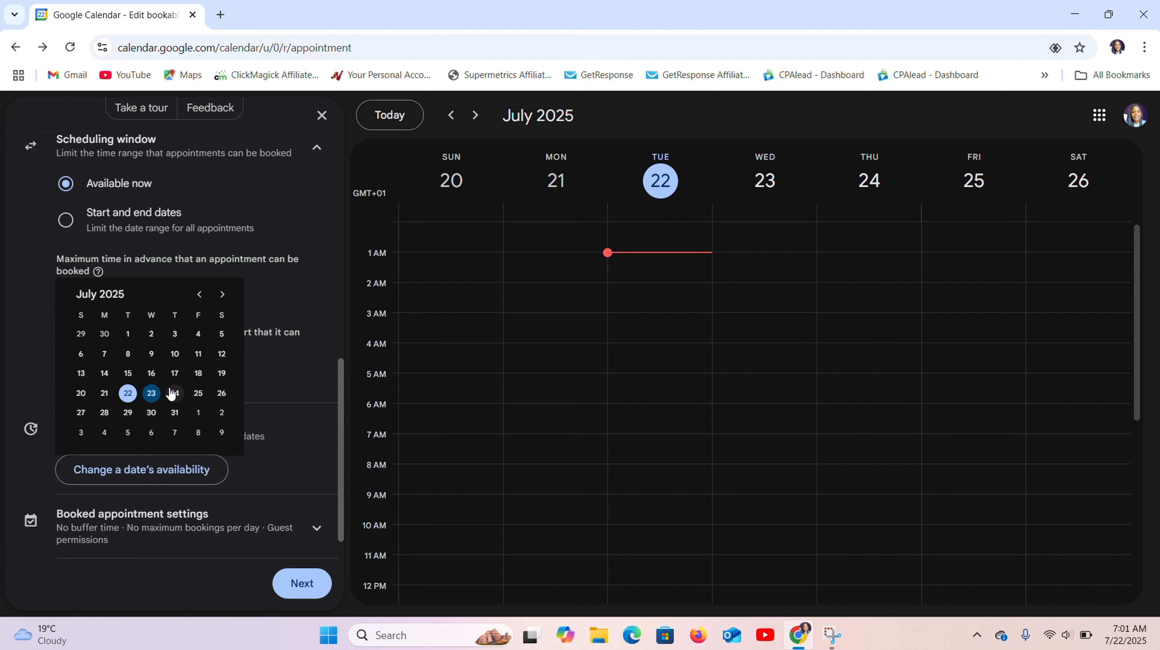
pyautogui.click(127, 393)
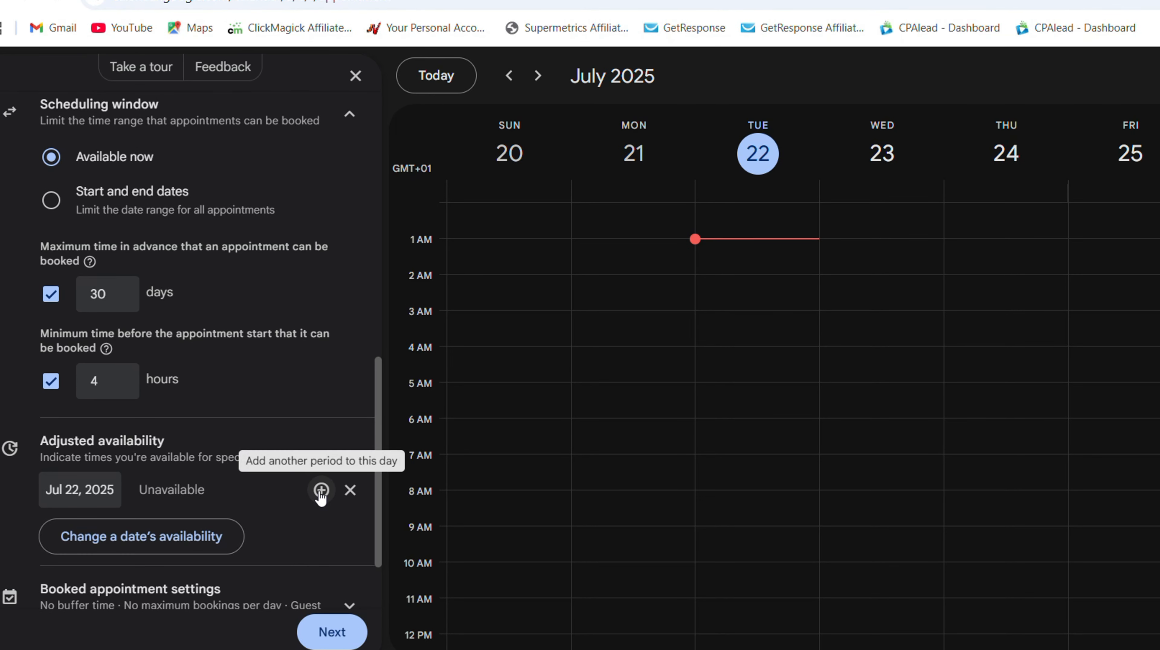
pyautogui.click(321, 490)
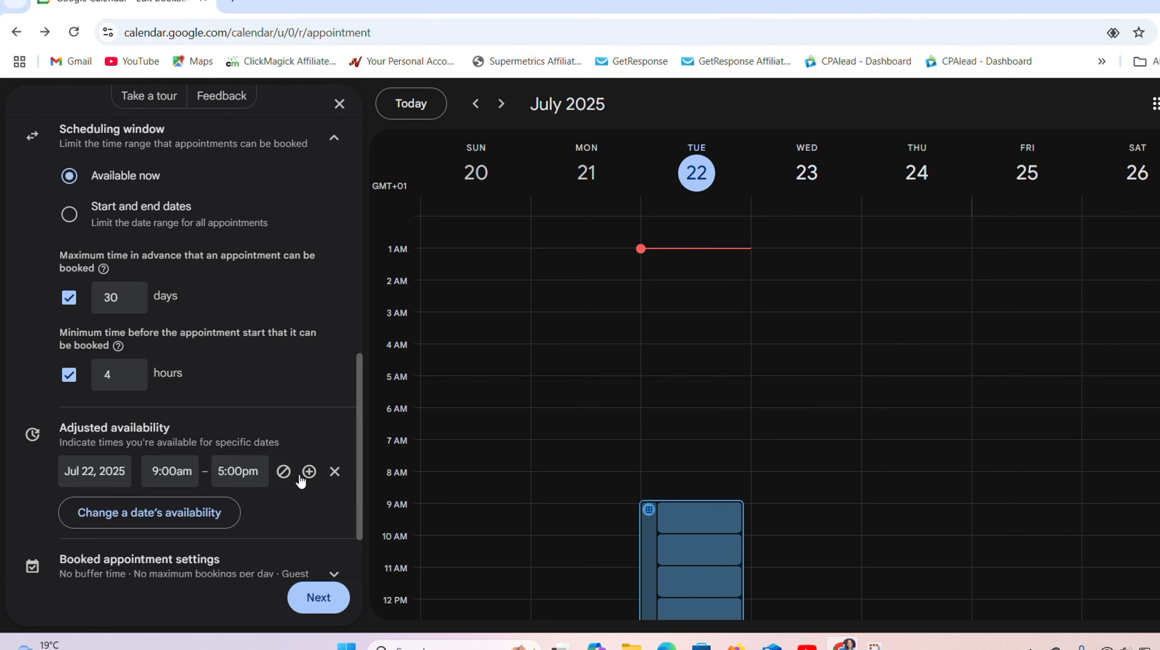
pyautogui.click(332, 470)
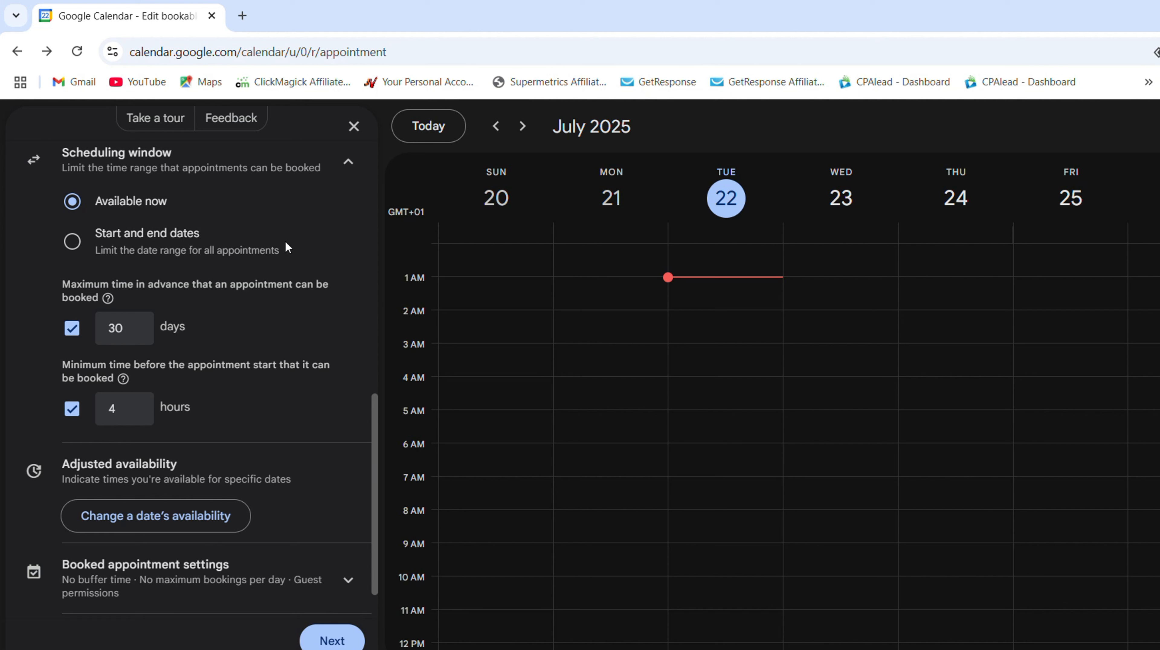
# Step: Limit the scheduling window by start and end dates, starting on Jul 22, 2025 and never ending
pyautogui.click(75, 248)
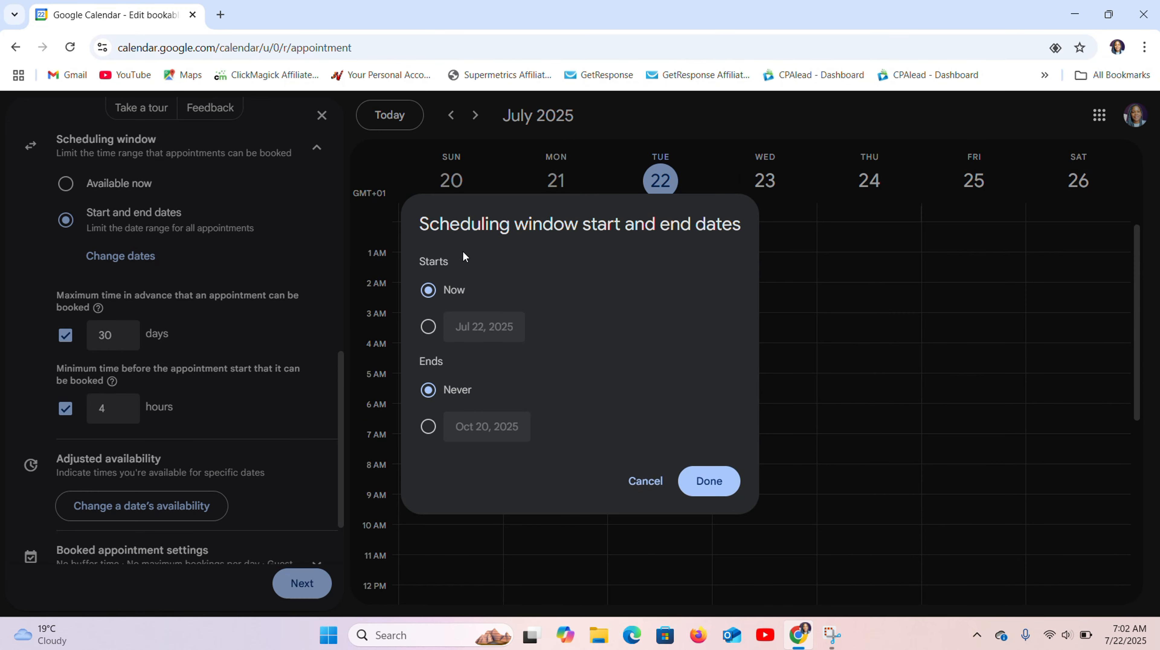
pyautogui.click(428, 327)
pyautogui.click(500, 328)
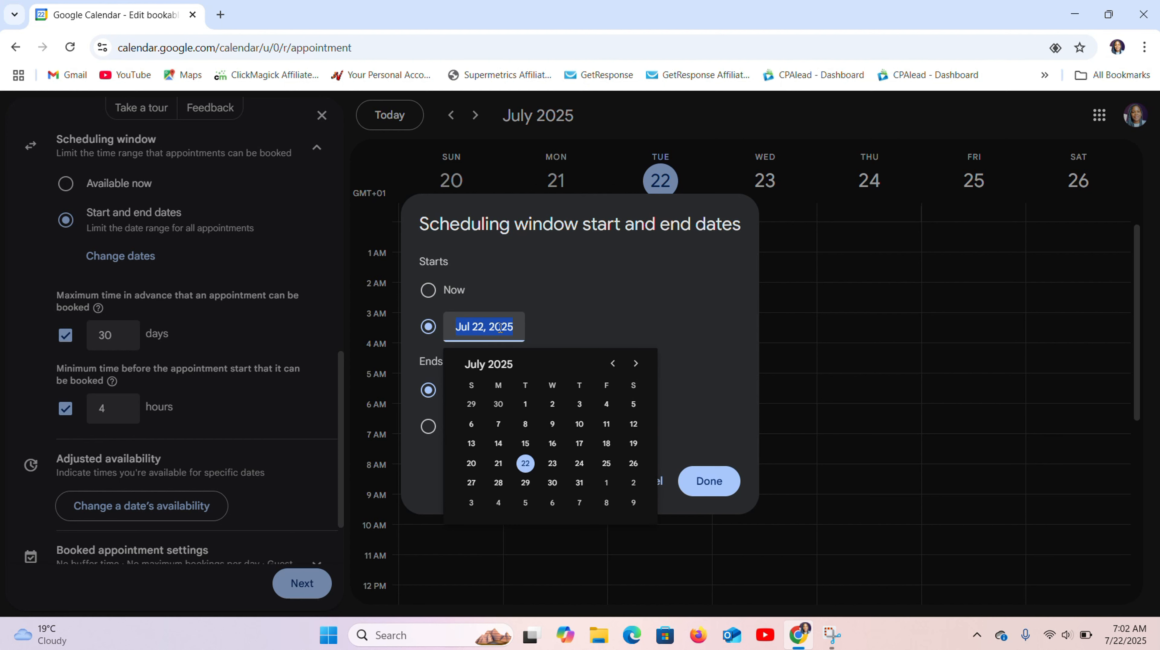
pyautogui.click(637, 368)
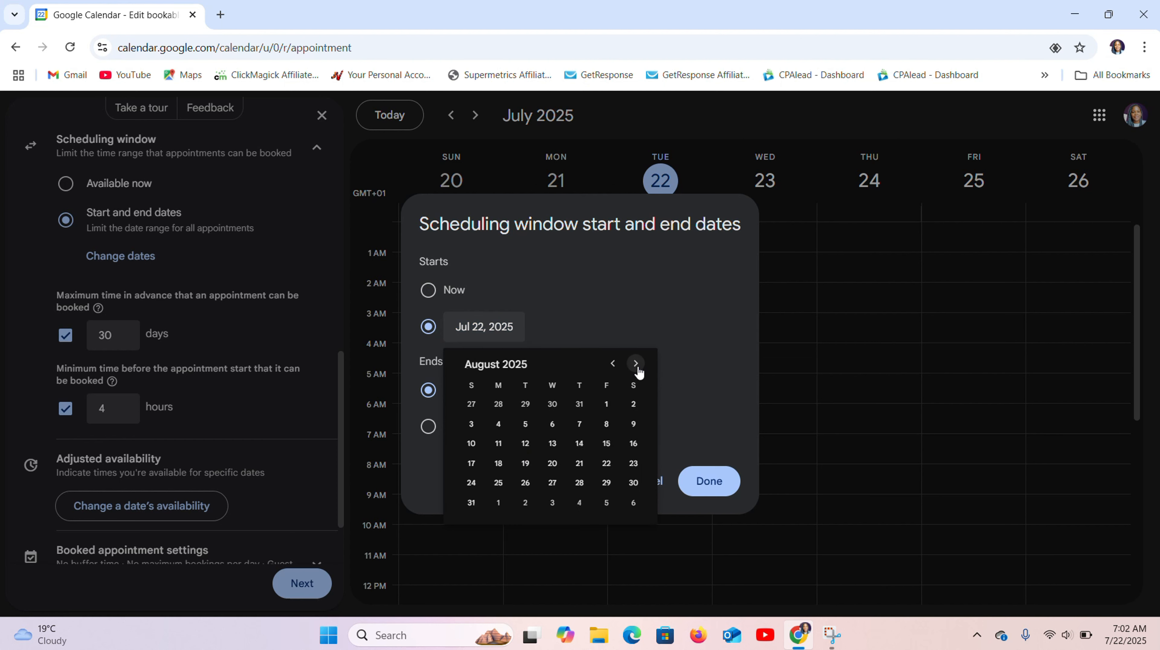
pyautogui.click(613, 363)
pyautogui.click(524, 463)
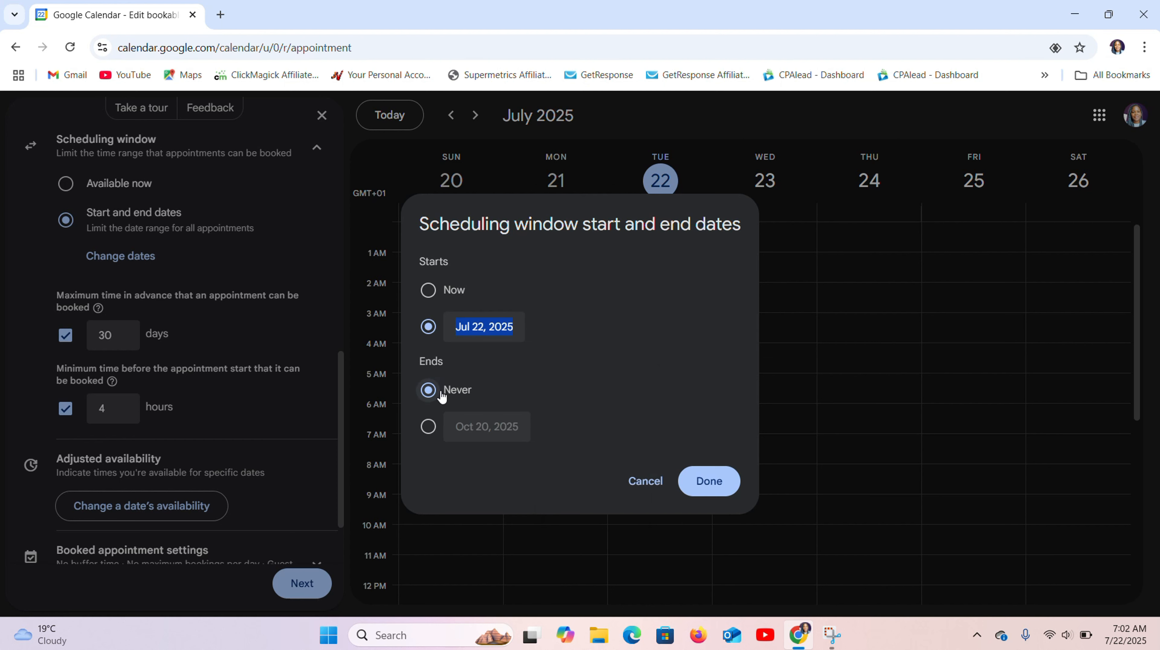
pyautogui.click(429, 426)
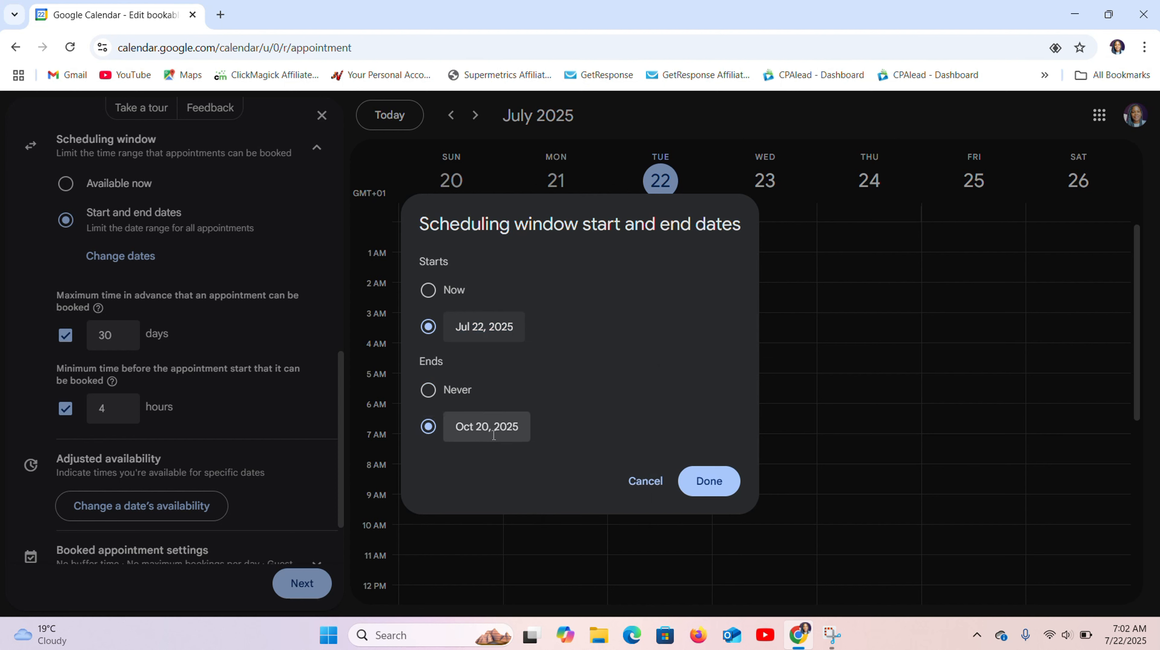
pyautogui.click(510, 434)
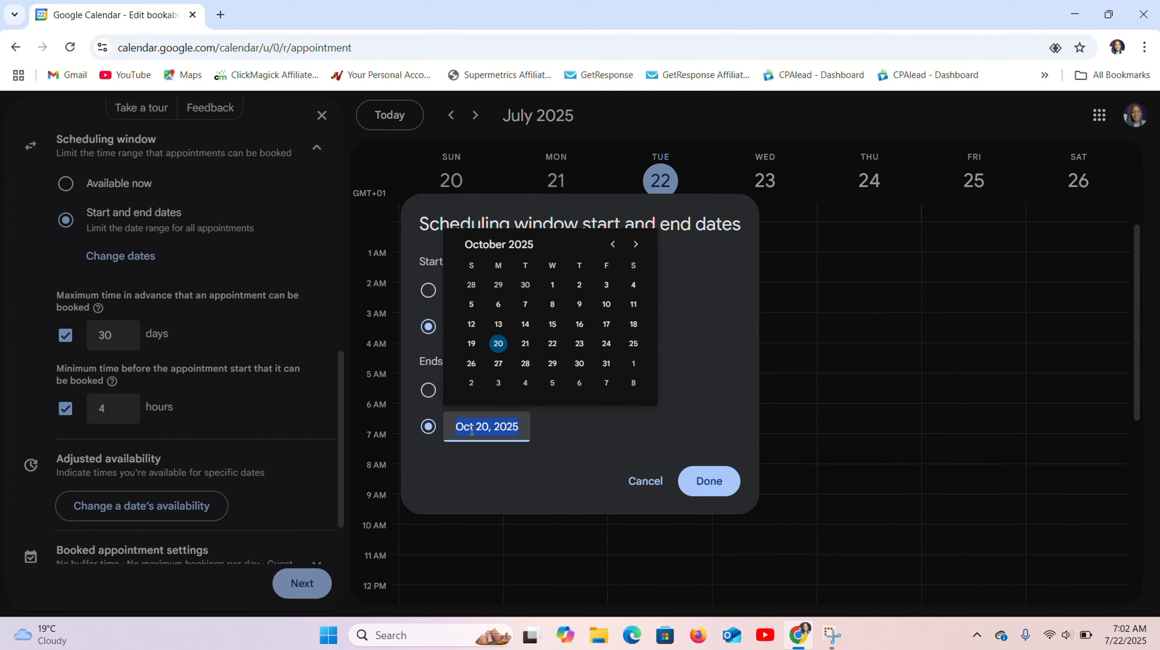
pyautogui.click(570, 437)
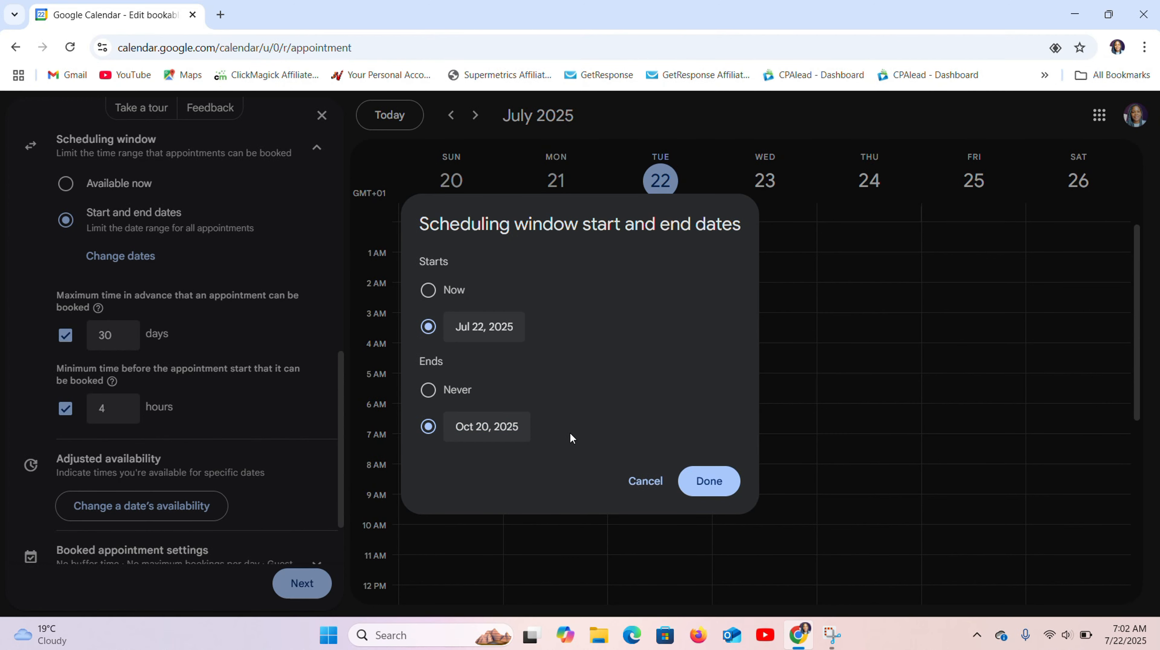
pyautogui.click(428, 390)
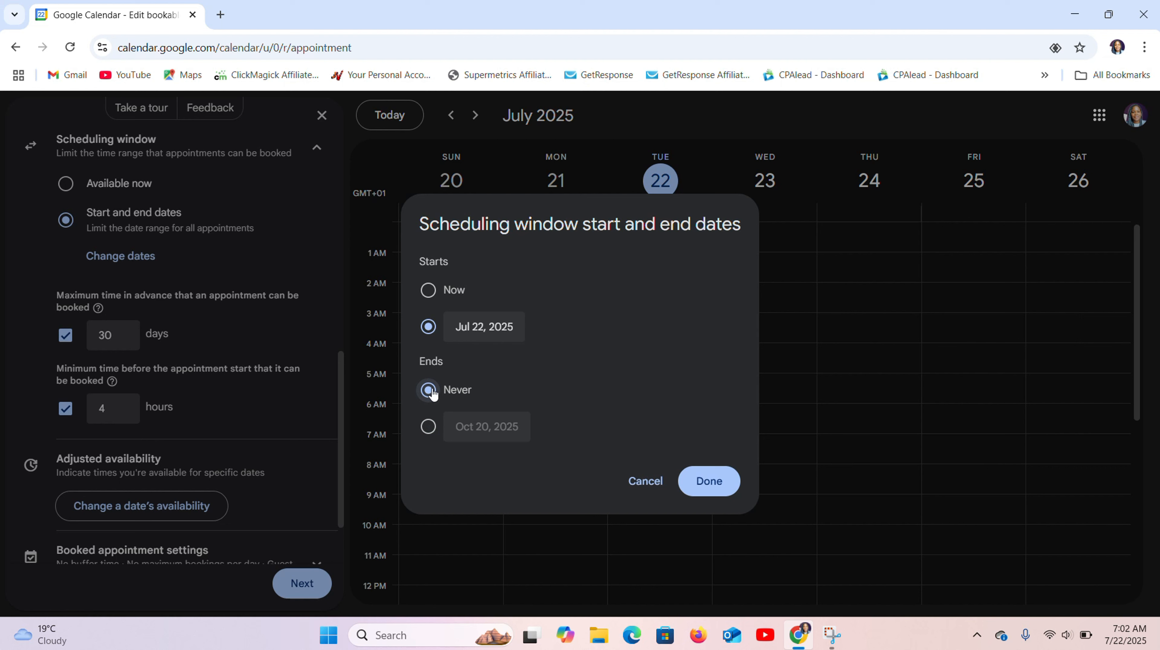
pyautogui.click(709, 482)
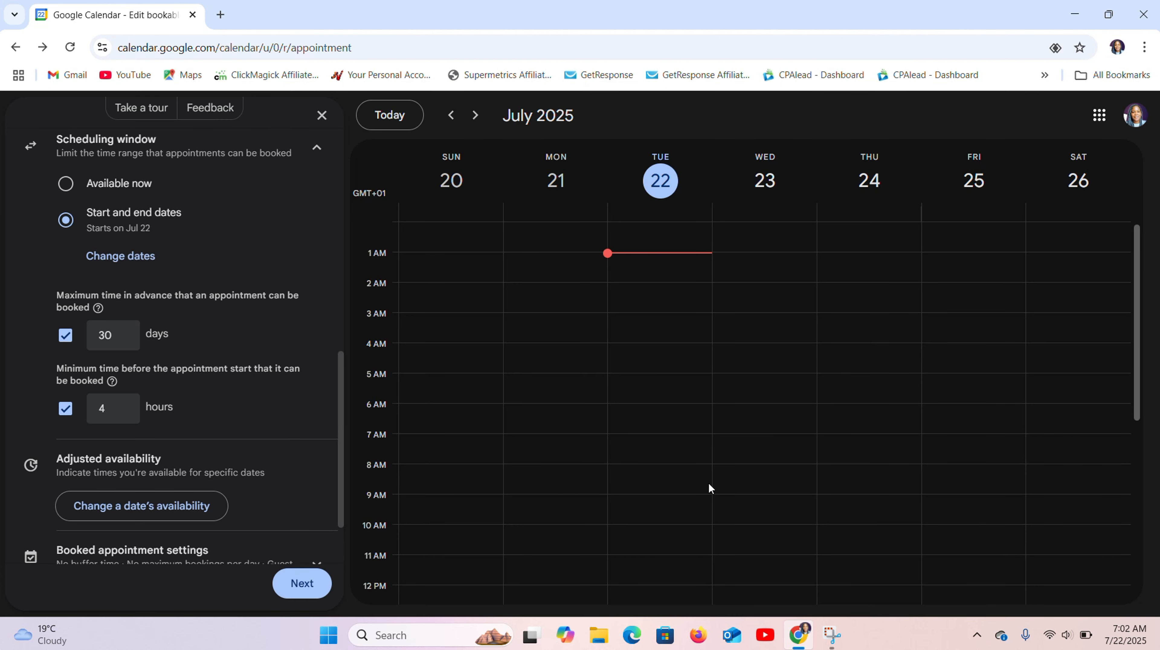
# Step: Set the buffer time between appointment slots to 15 minutes in the booked appointment settings
pyautogui.moveTo(339, 463); pyautogui.dragTo(336, 507)
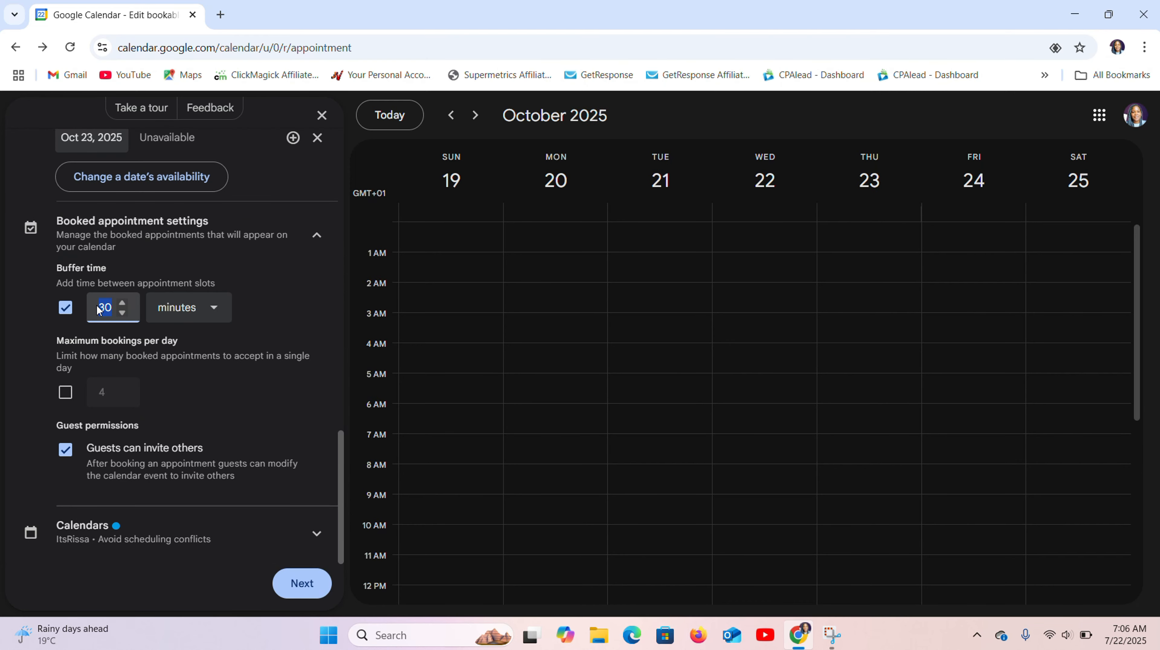
pyautogui.write('5')
pyautogui.click(214, 308)
pyautogui.click(214, 309)
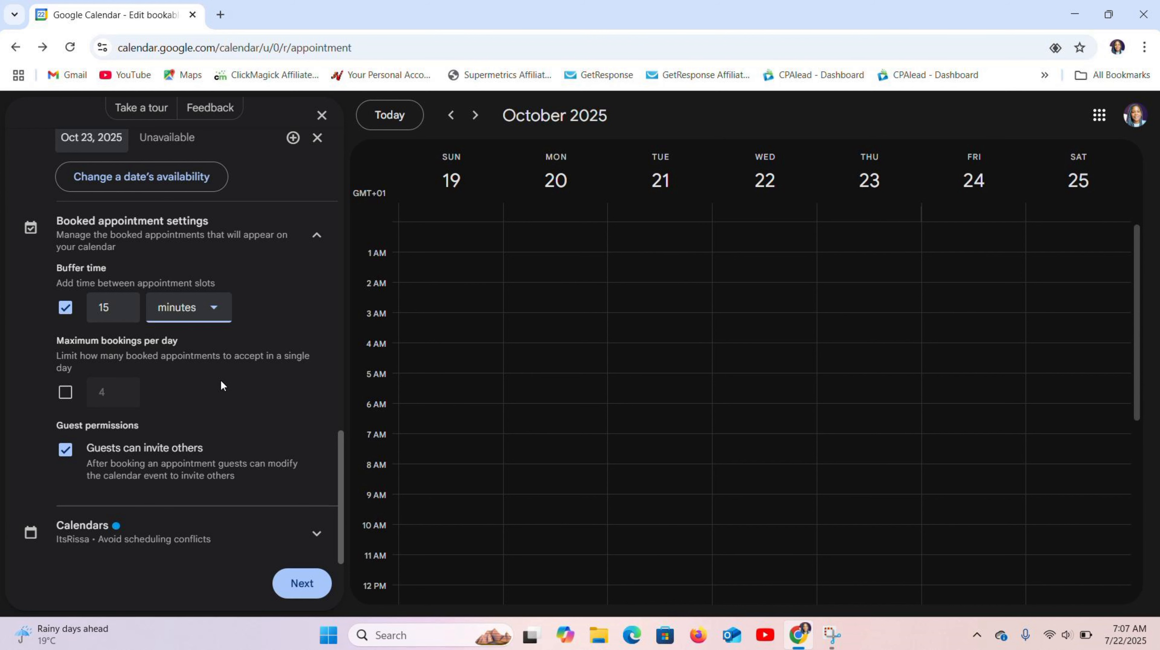
# Step: Enable the maximum bookings per day limit and set it to 3
pyautogui.click(65, 392)
pyautogui.click(122, 397)
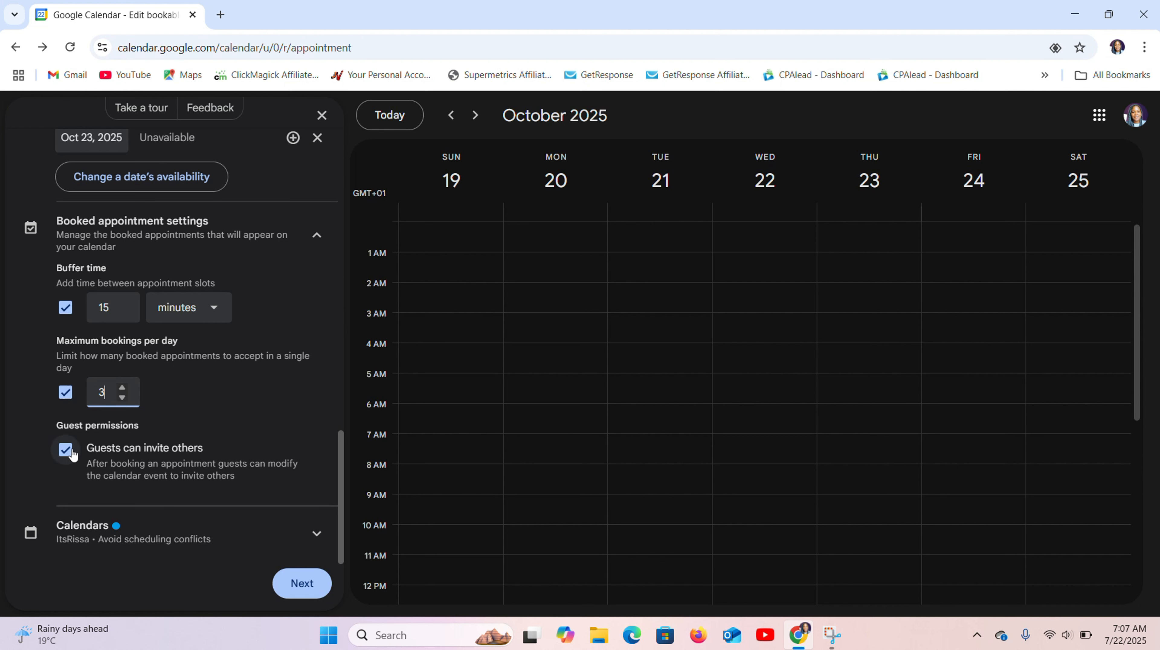
pyautogui.click(341, 452)
pyautogui.click(505, 23)
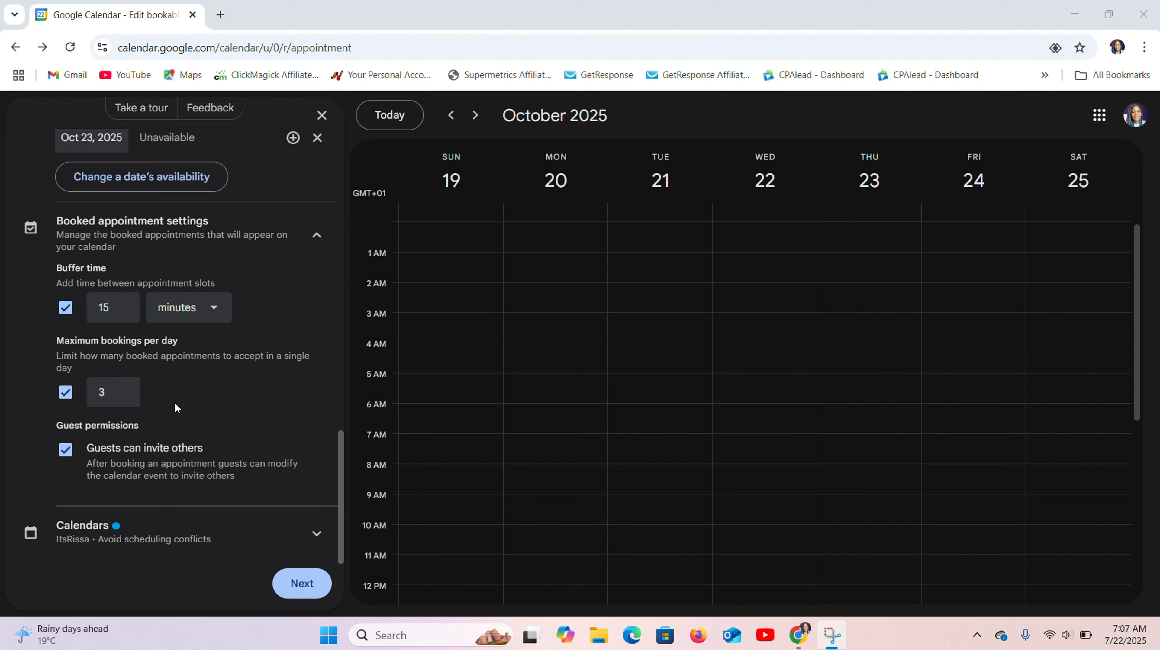
# Step: Disallow guests from inviting others, check the Calendars availability settings and continue to the booking page details
pyautogui.click(66, 451)
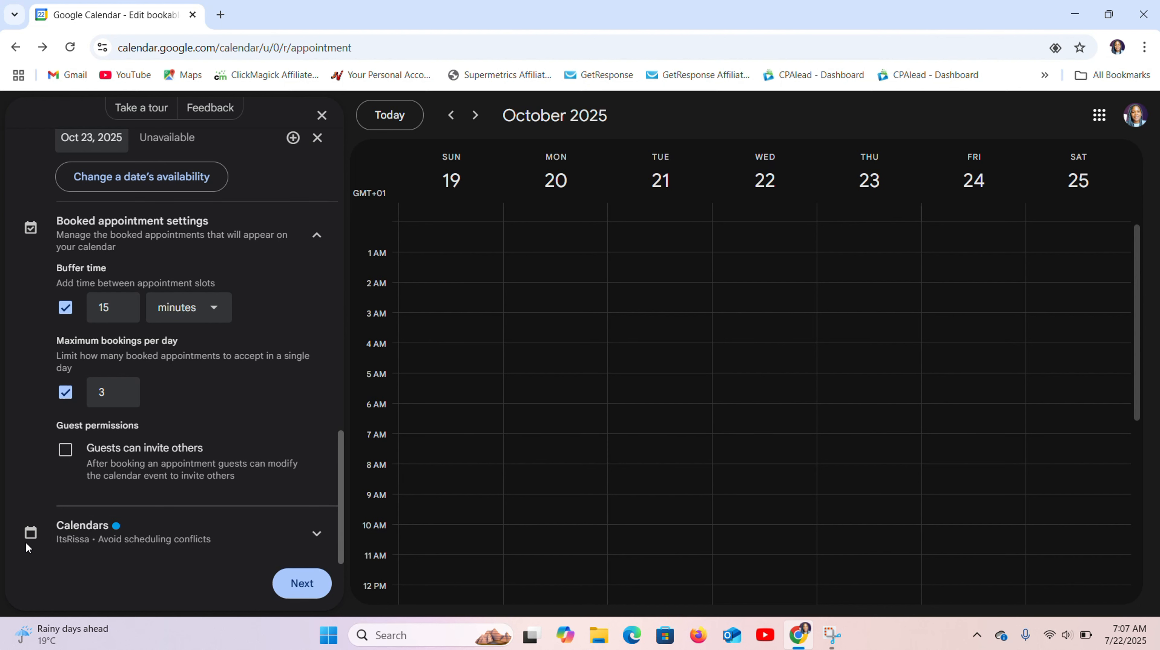
pyautogui.click(318, 536)
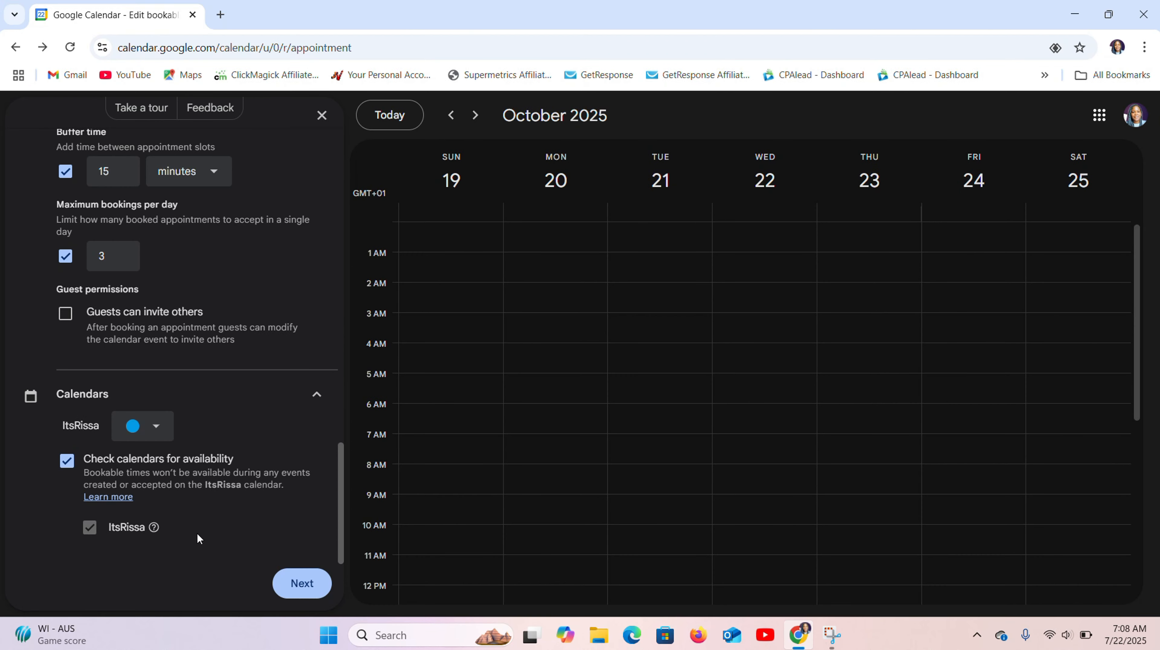
pyautogui.click(295, 587)
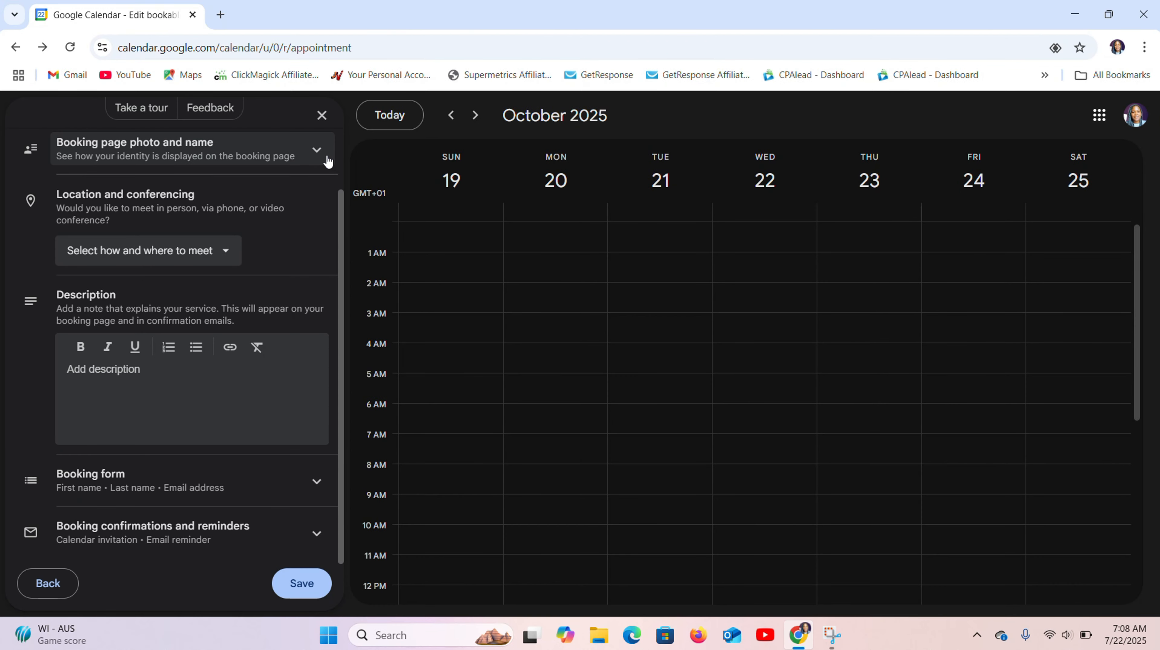
# Step: Open the Google Account personal info from the booking page photo and name settings and view the profile picture options
pyautogui.scroll(2, 172, 238)
pyautogui.click(315, 220)
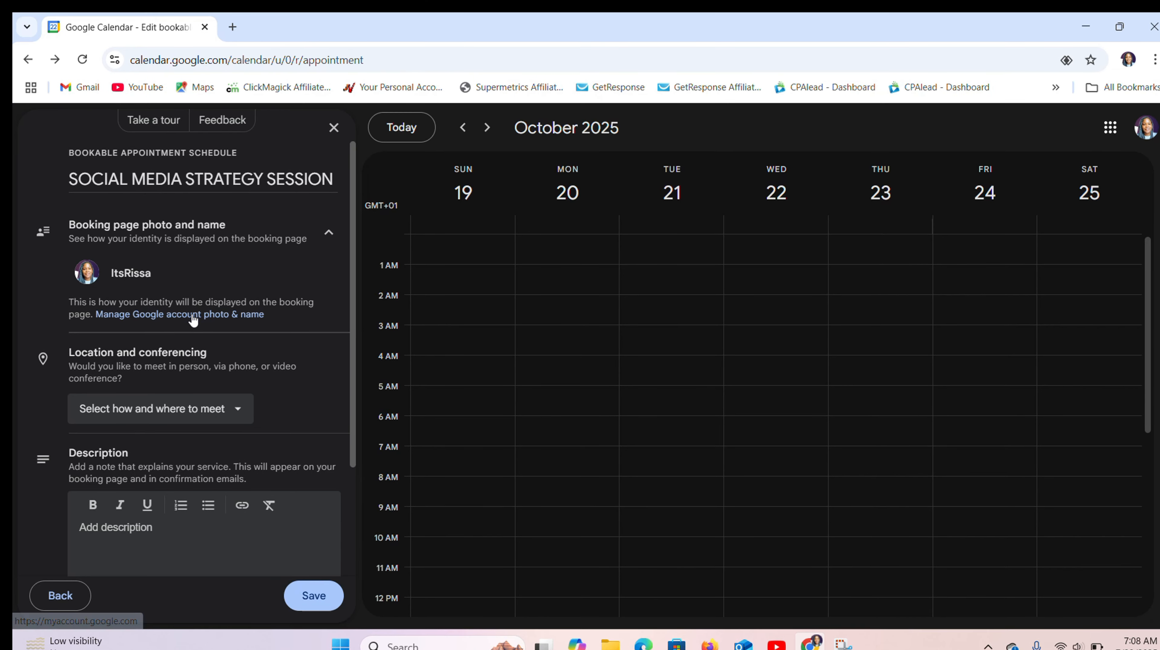
pyautogui.click(179, 302)
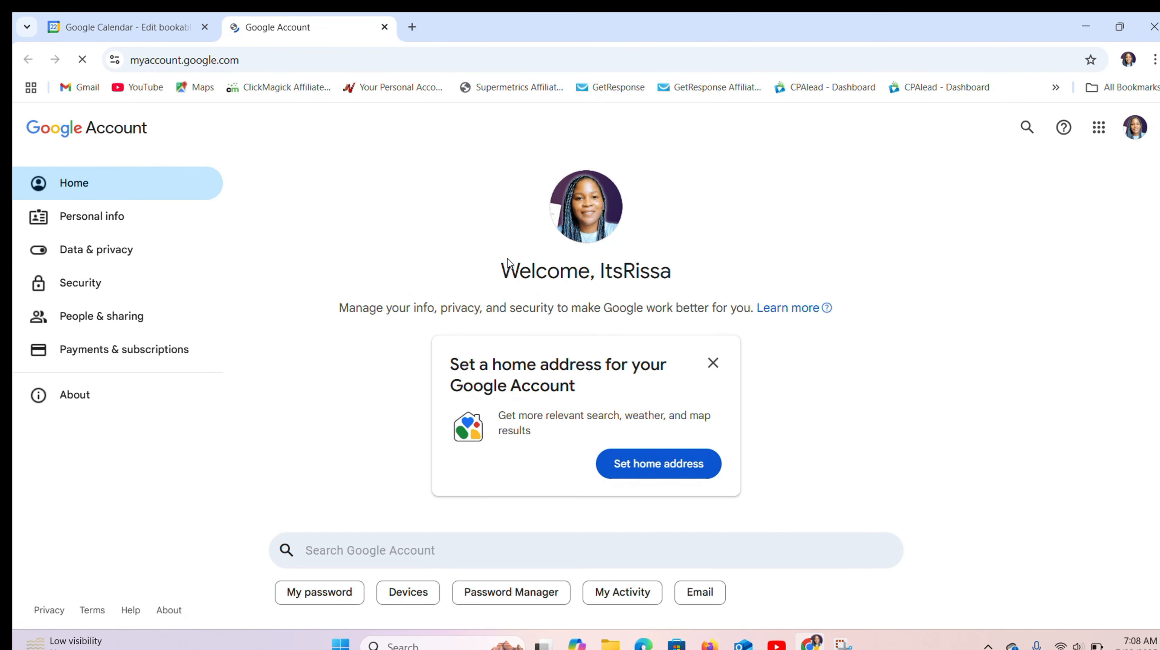
pyautogui.click(713, 363)
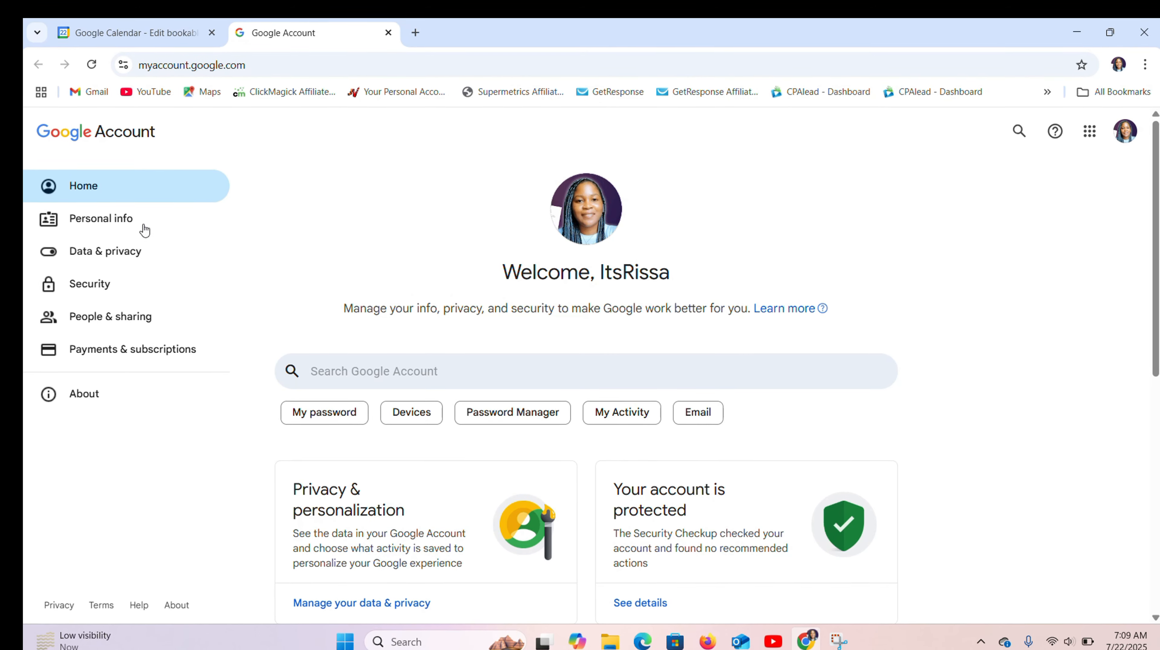
pyautogui.click(117, 226)
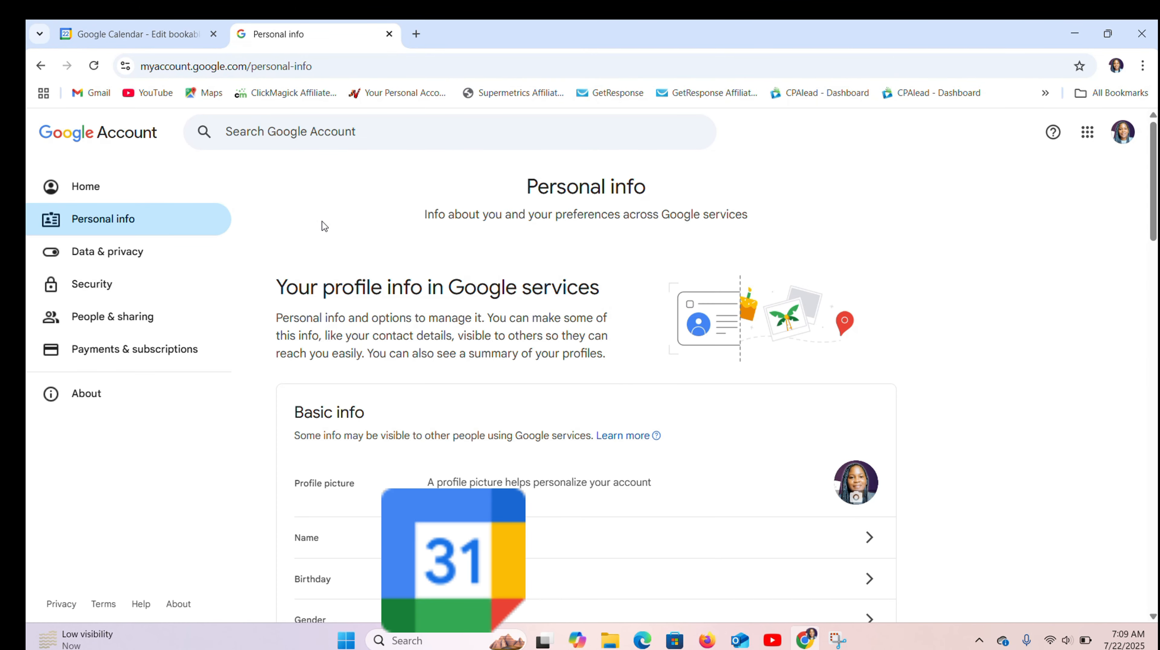
pyautogui.scroll(-2, 1143, 194)
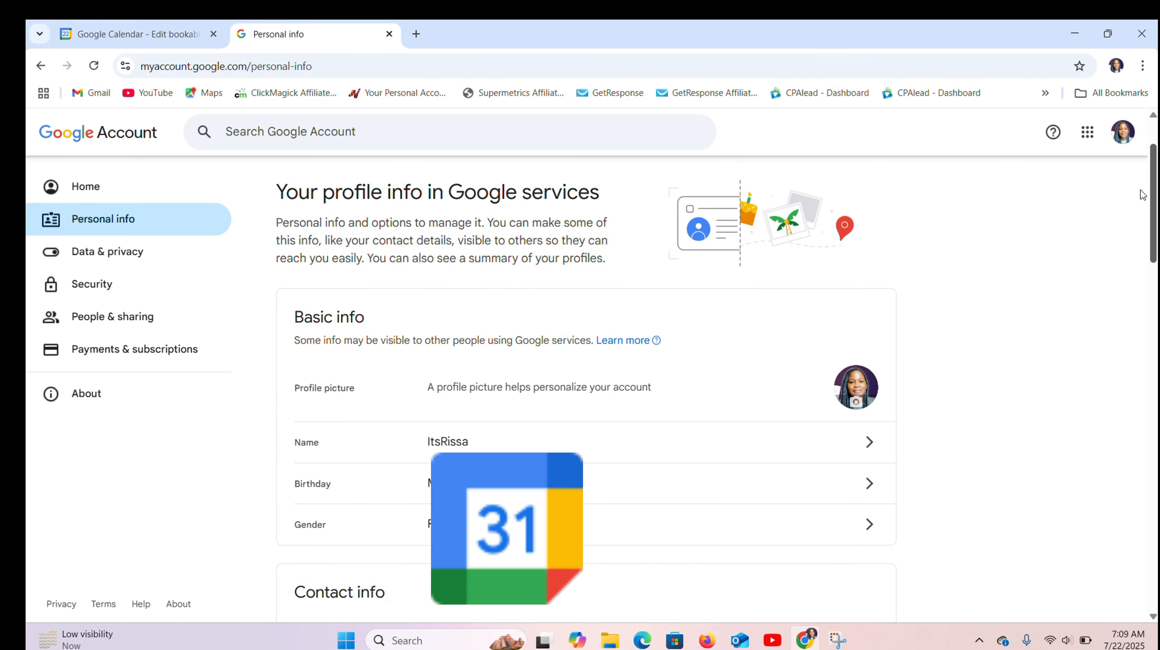
pyautogui.click(865, 401)
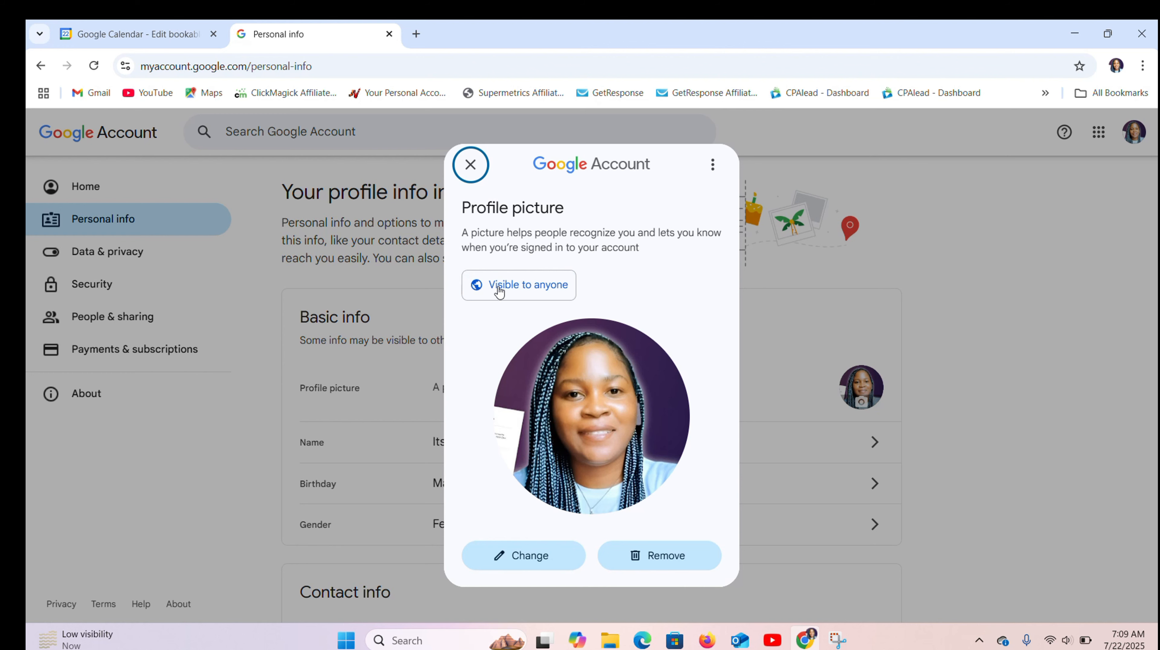
pyautogui.click(471, 164)
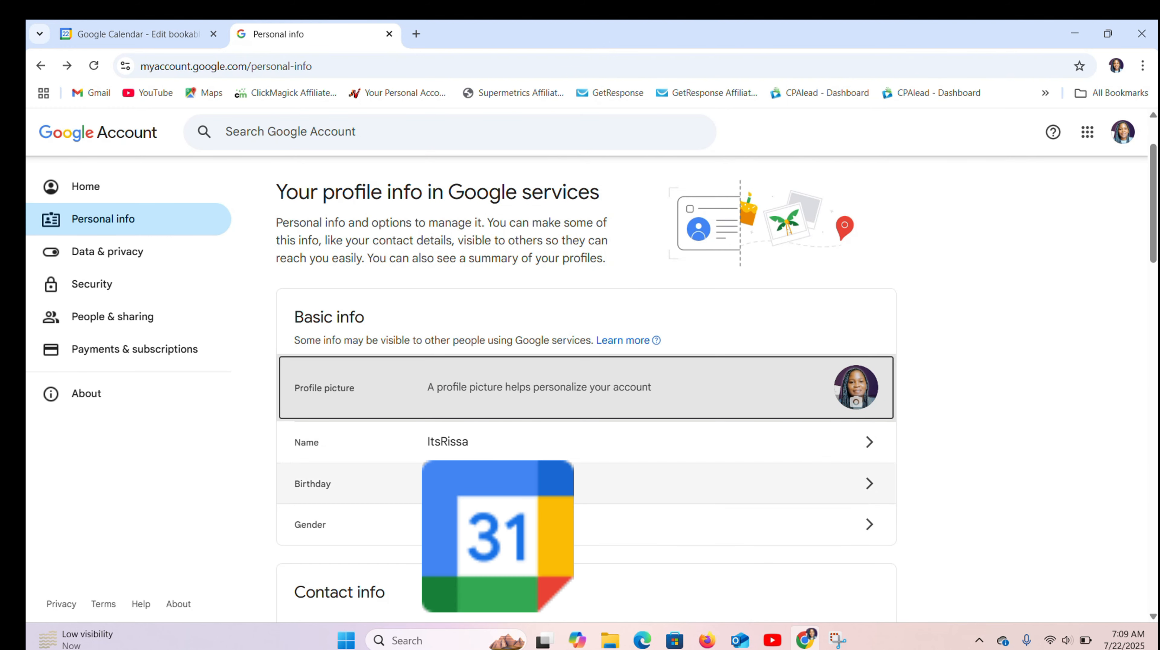
# Step: View the Google Account name settings and return to the appointment schedule in Google Calendar
pyautogui.click(824, 459)
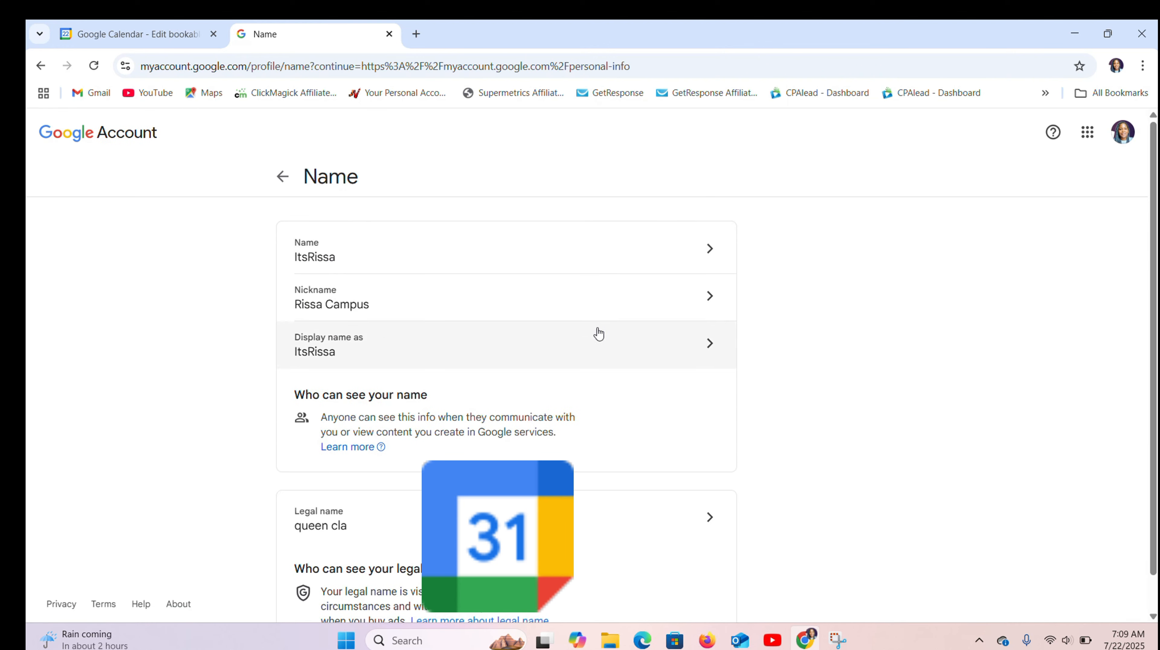
pyautogui.click(389, 34)
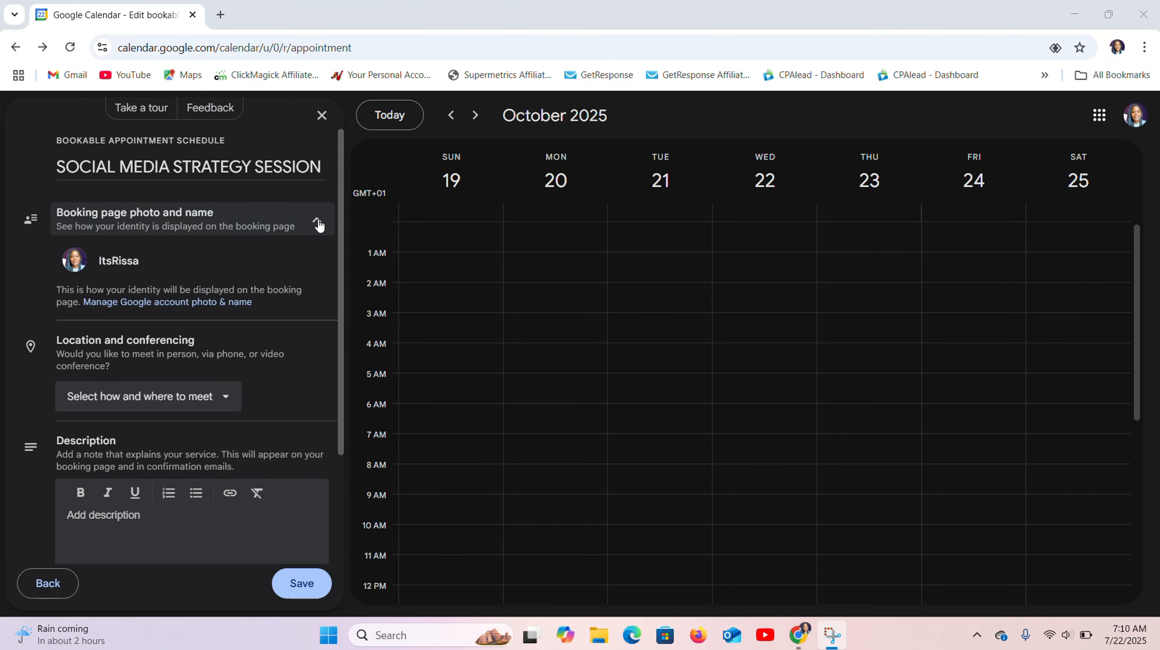
pyautogui.click(334, 235)
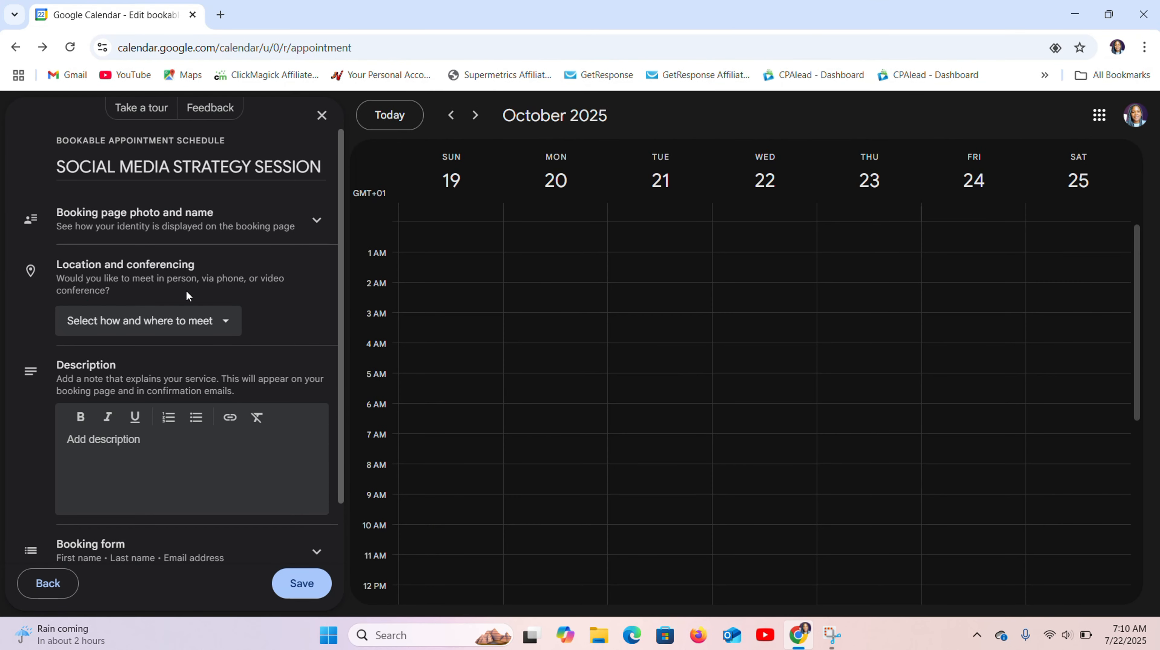
# Step: Set the appointment's location and conferencing to Google Meet video conferencing
pyautogui.click(225, 326)
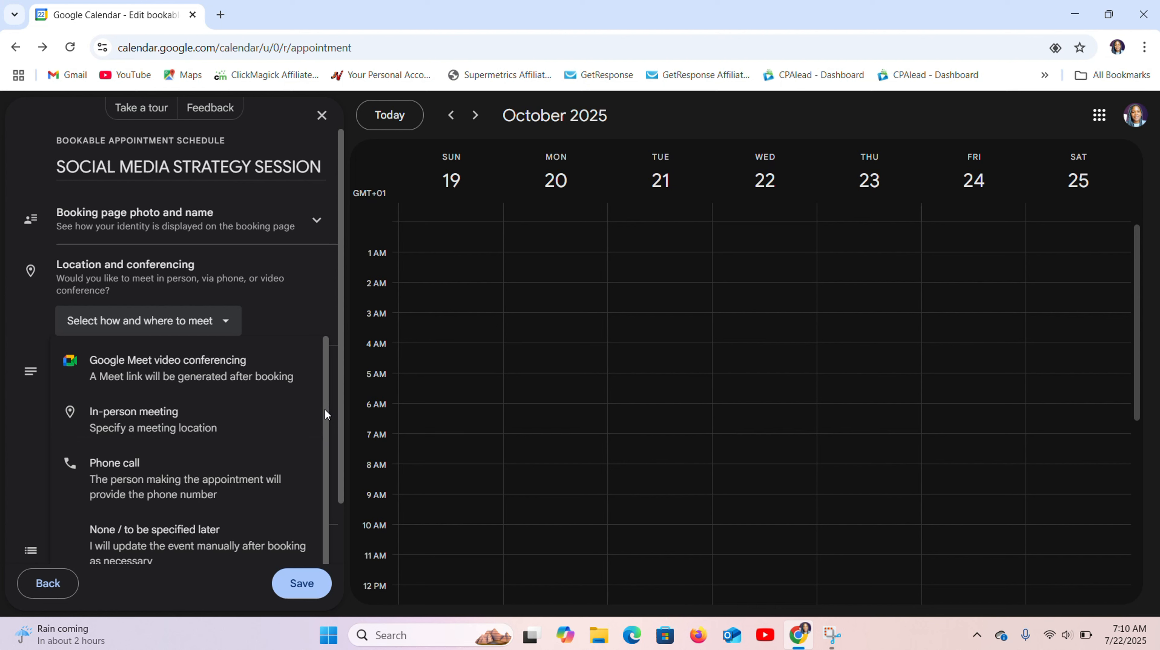
pyautogui.scroll(-1, 324, 416)
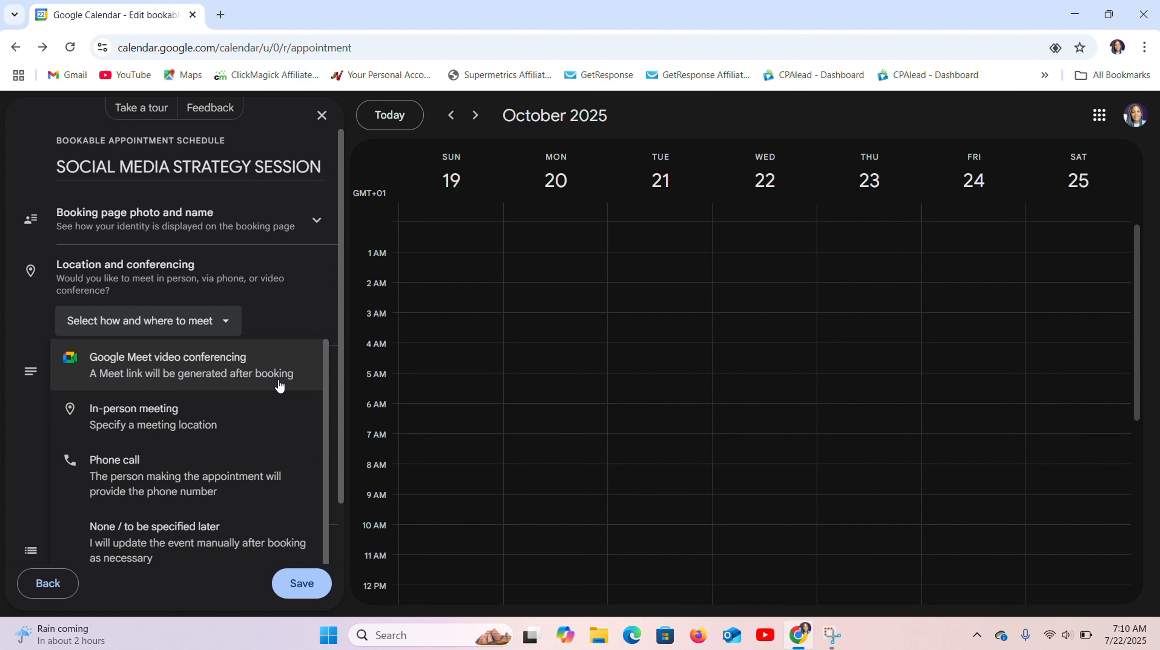
pyautogui.click(169, 373)
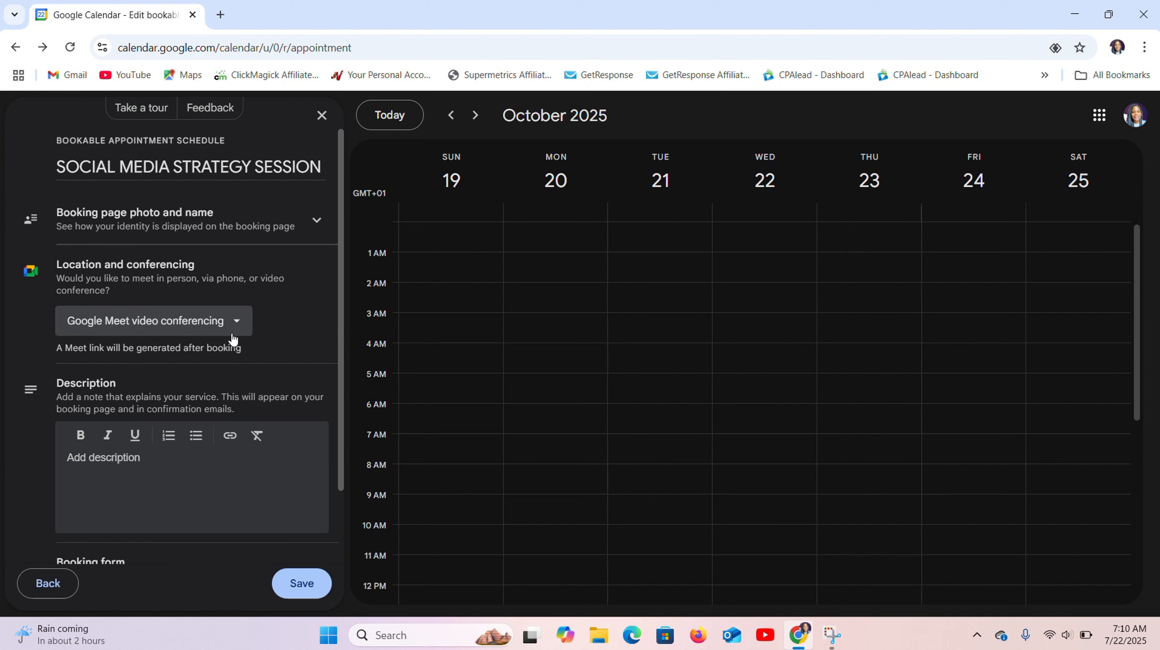
pyautogui.click(496, 23)
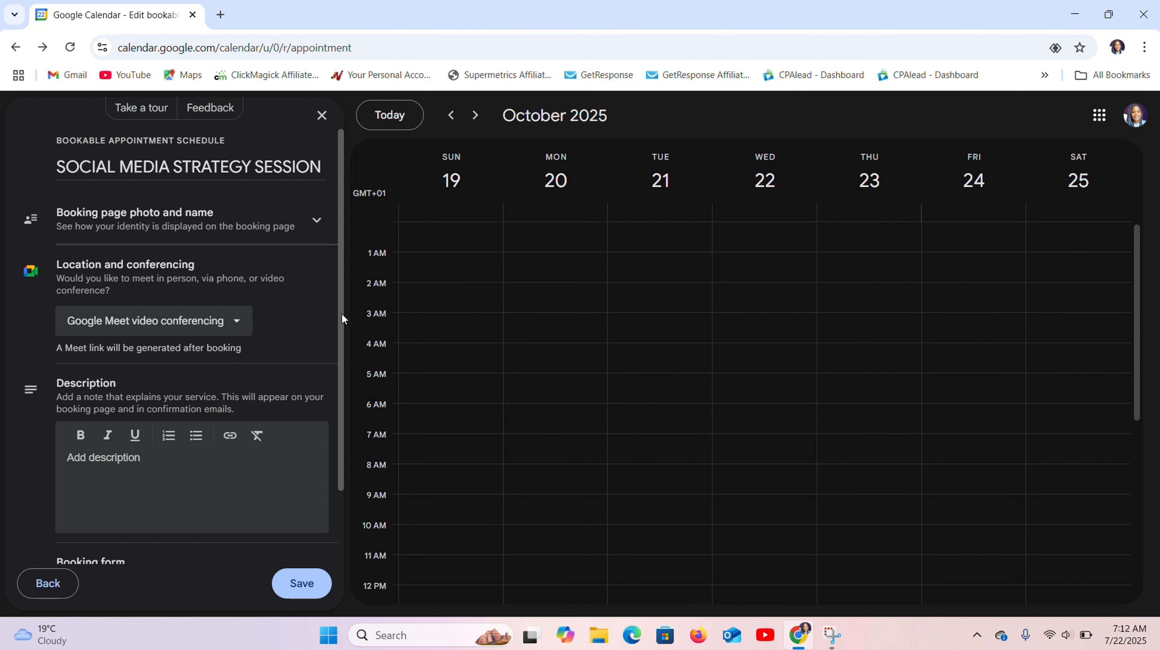
# Step: In ChatGPT, submit the prompt for a short appointment scheduler description as a digital product business strategist and copy the generated description
pyautogui.scroll(-2, 331, 370)
pyautogui.scroll(-1, 331, 365)
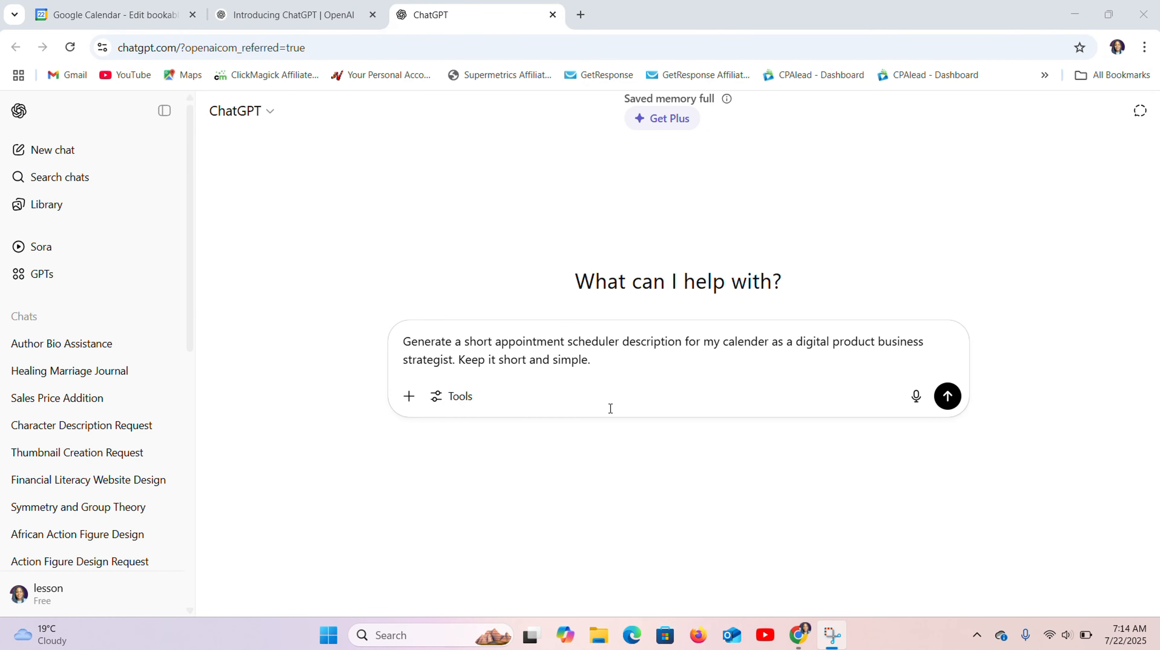
pyautogui.click(947, 405)
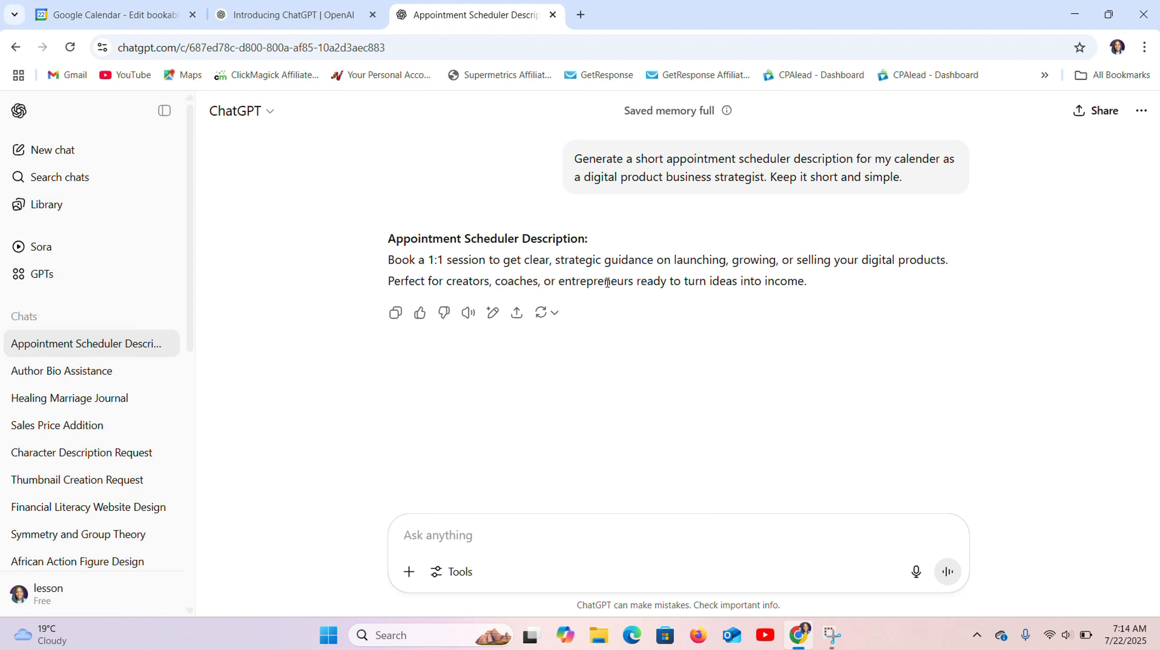
pyautogui.moveTo(388, 261); pyautogui.dragTo(637, 300)
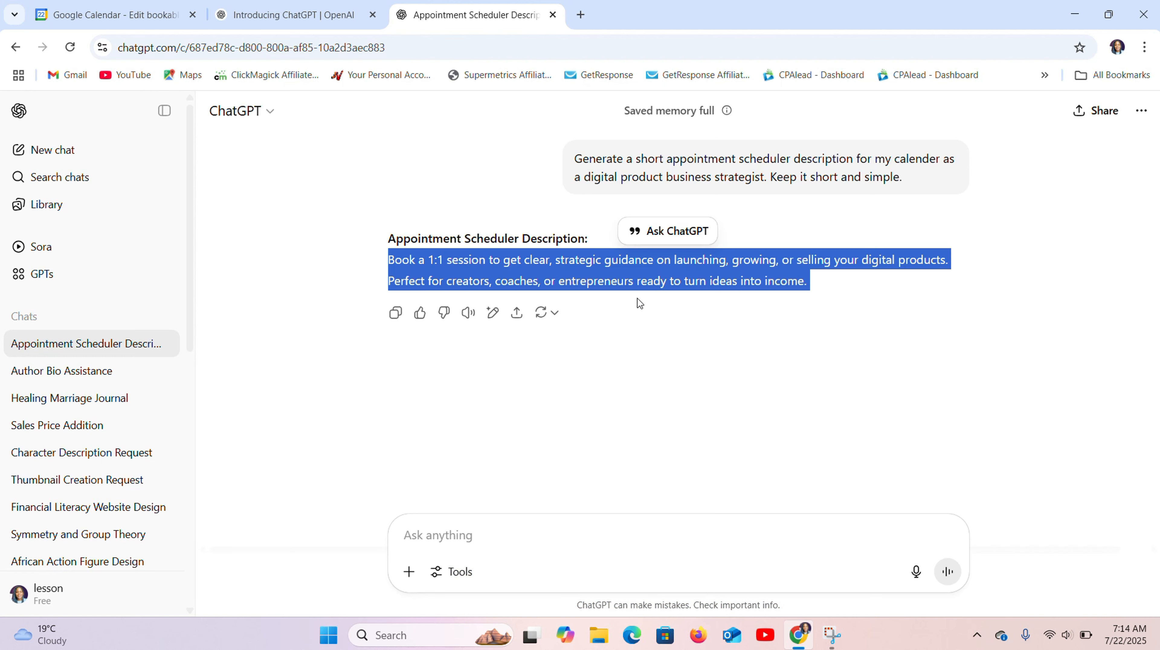
pyautogui.rightClick(718, 278)
pyautogui.click(746, 299)
# Step: Back in Google Calendar, paste the copied "Book a 1:1 session" text as the schedule's description and remove surplus blank space
pyautogui.click(91, 14)
pyautogui.click(84, 385)
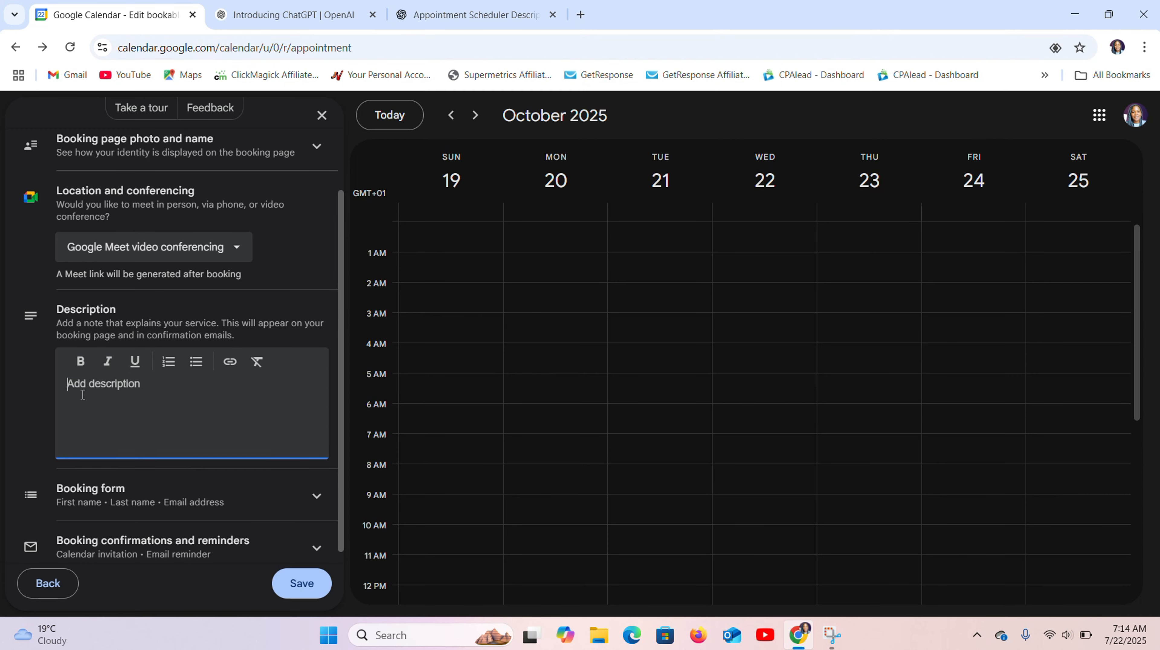
pyautogui.hotkey('ctrl', 'v')
pyautogui.press('BackSpace')
pyautogui.press('BackSpace')
pyautogui.press('BackSpace')
pyautogui.press('BackSpace')
pyautogui.press('BackSpace')
pyautogui.press('BackSpace')
pyautogui.press('BackSpace')
pyautogui.press('BackSpace')
pyautogui.press('BackSpace')
pyautogui.press('BackSpace')
pyautogui.press('BackSpace')
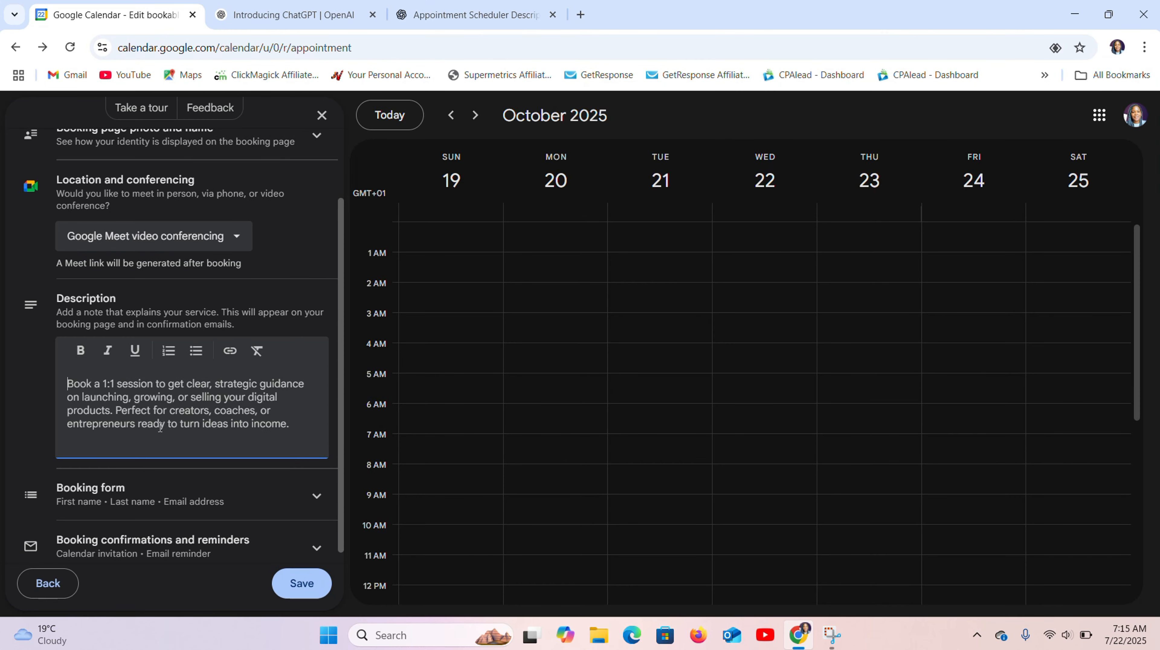
pyautogui.scroll(-1, 176, 455)
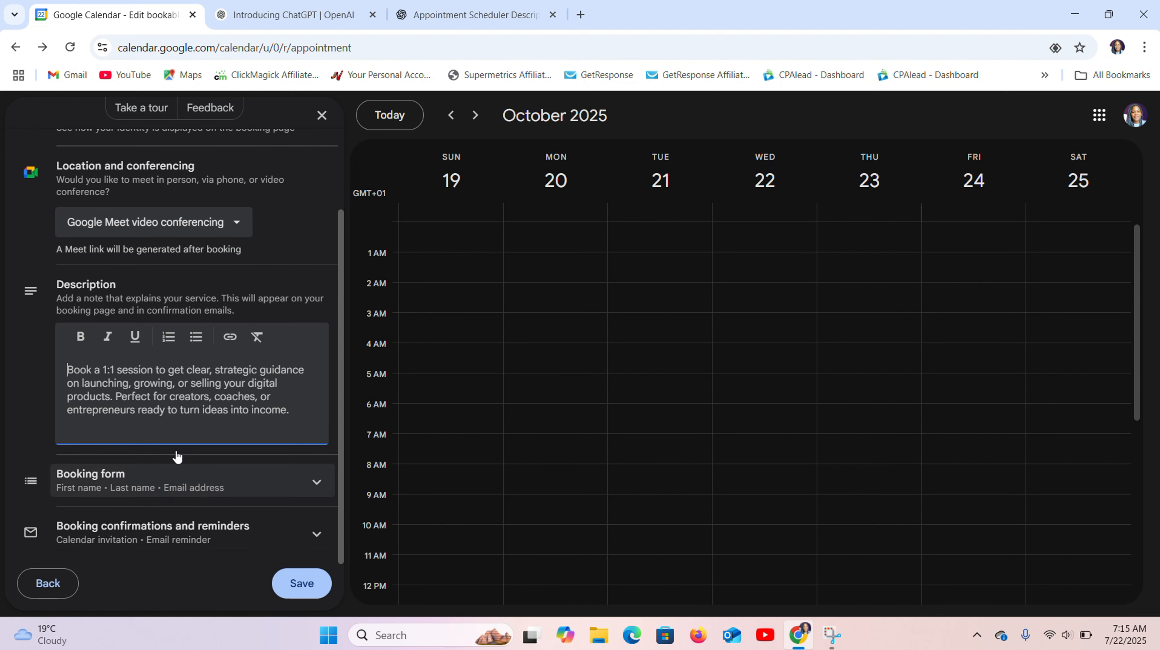
pyautogui.click(332, 434)
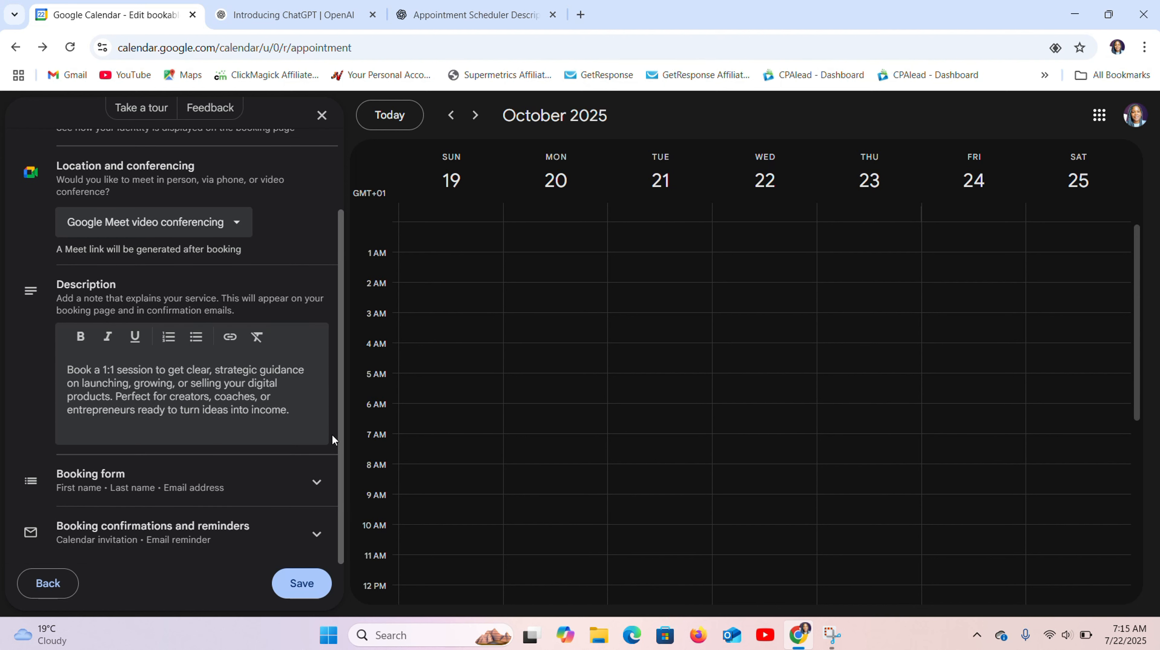
# Step: Add a required Phone number item to the booking form
pyautogui.click(308, 486)
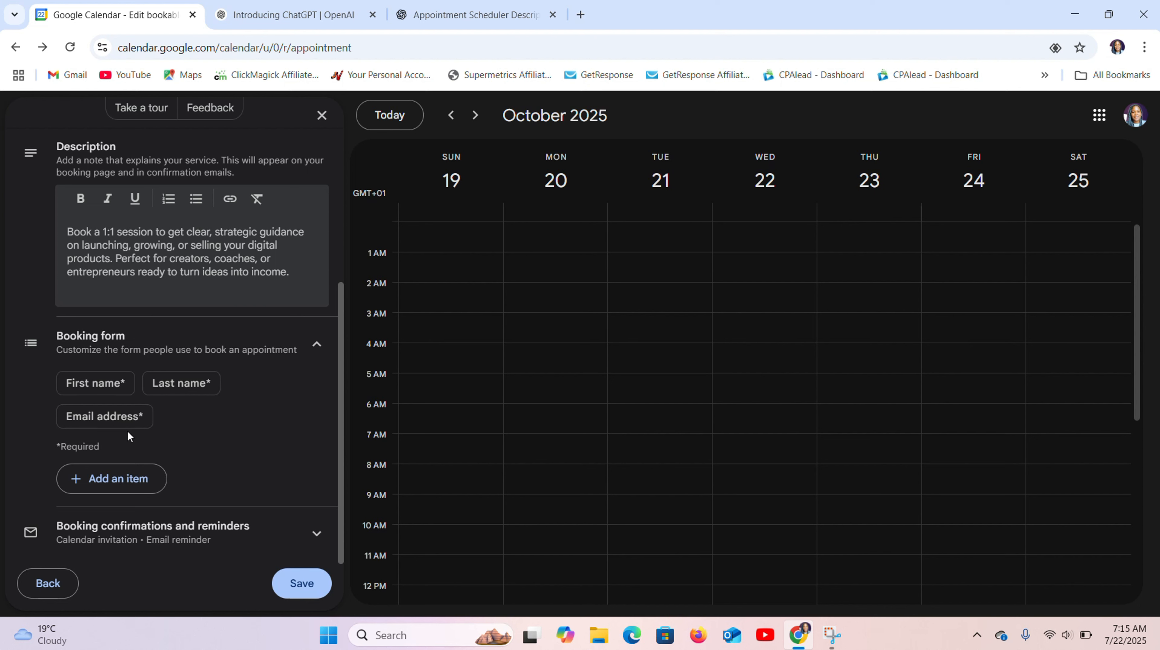
pyautogui.click(100, 477)
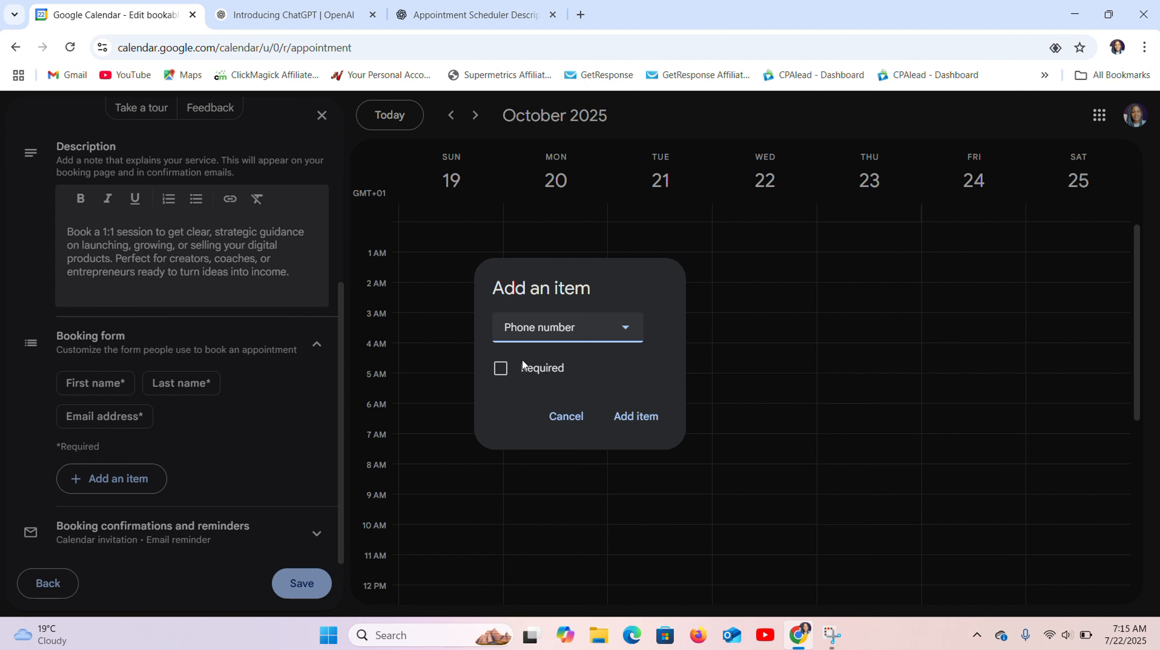
pyautogui.click(506, 374)
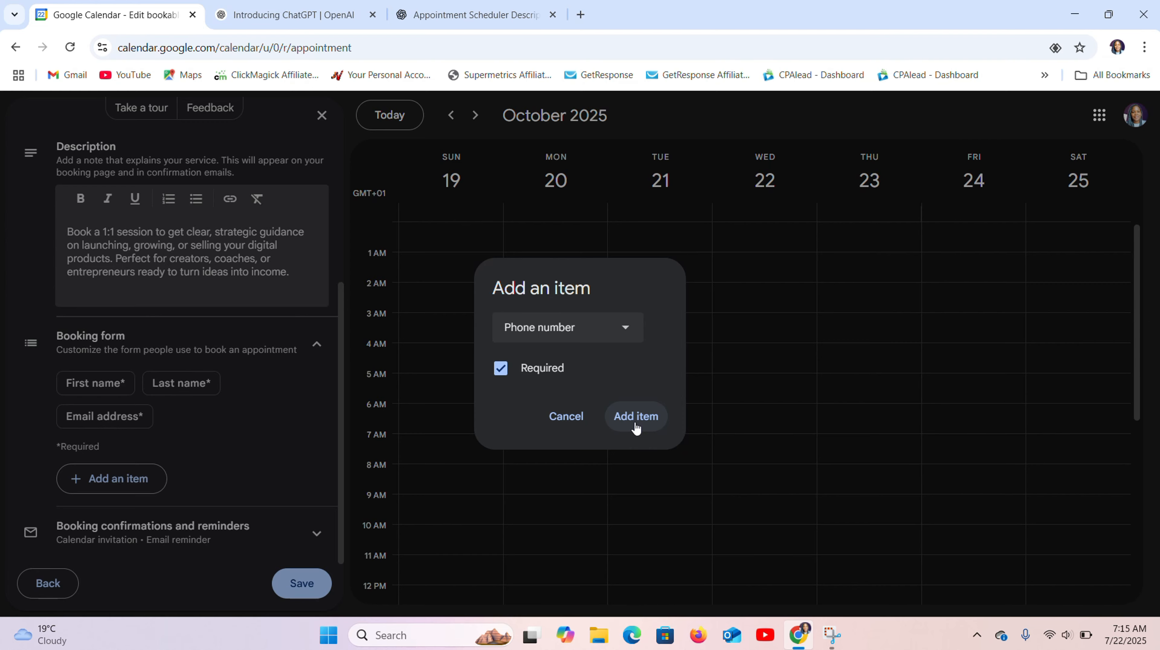
pyautogui.click(635, 425)
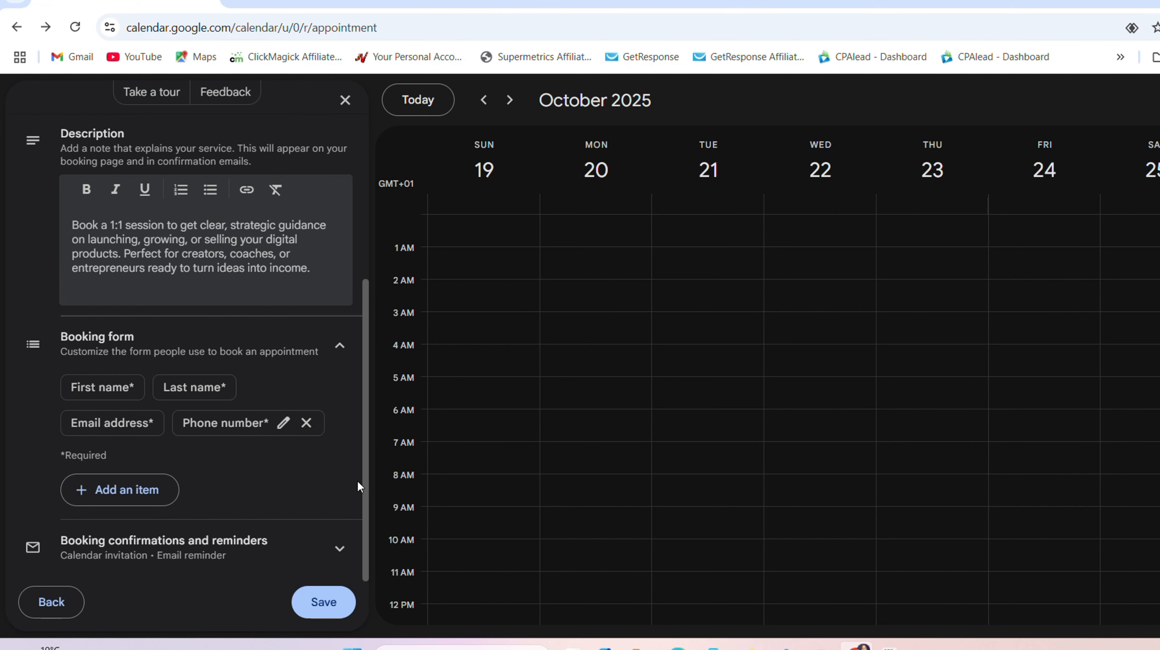
pyautogui.click(340, 346)
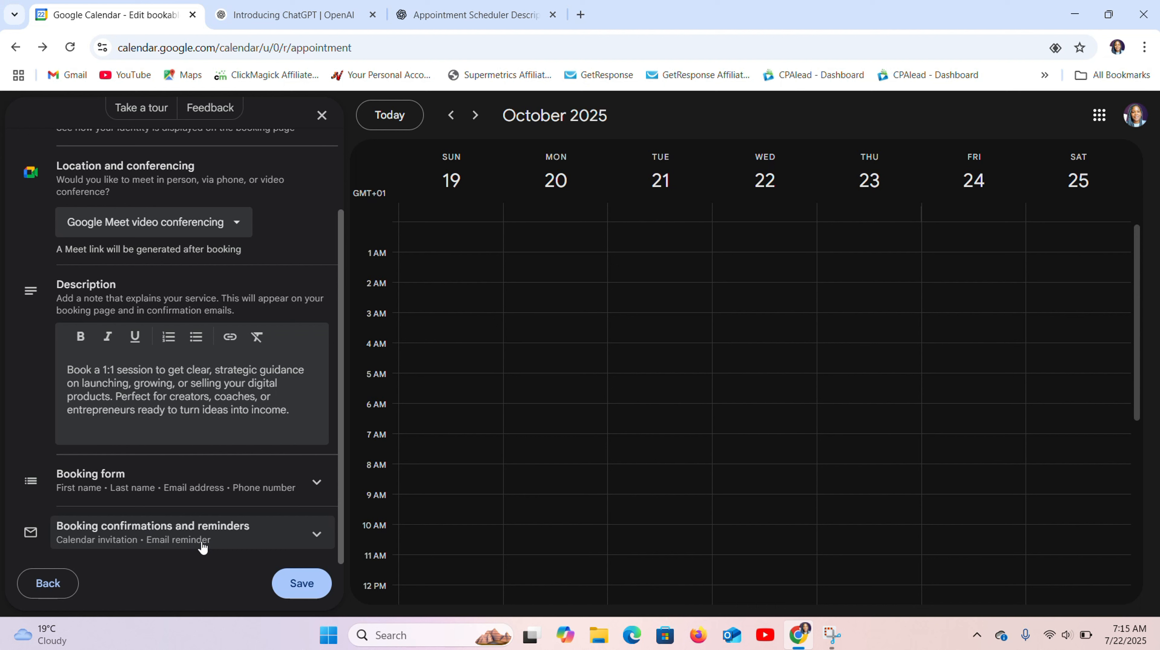
# Step: Review the booking confirmations and reminders settings and save the appointment schedule
pyautogui.click(203, 541)
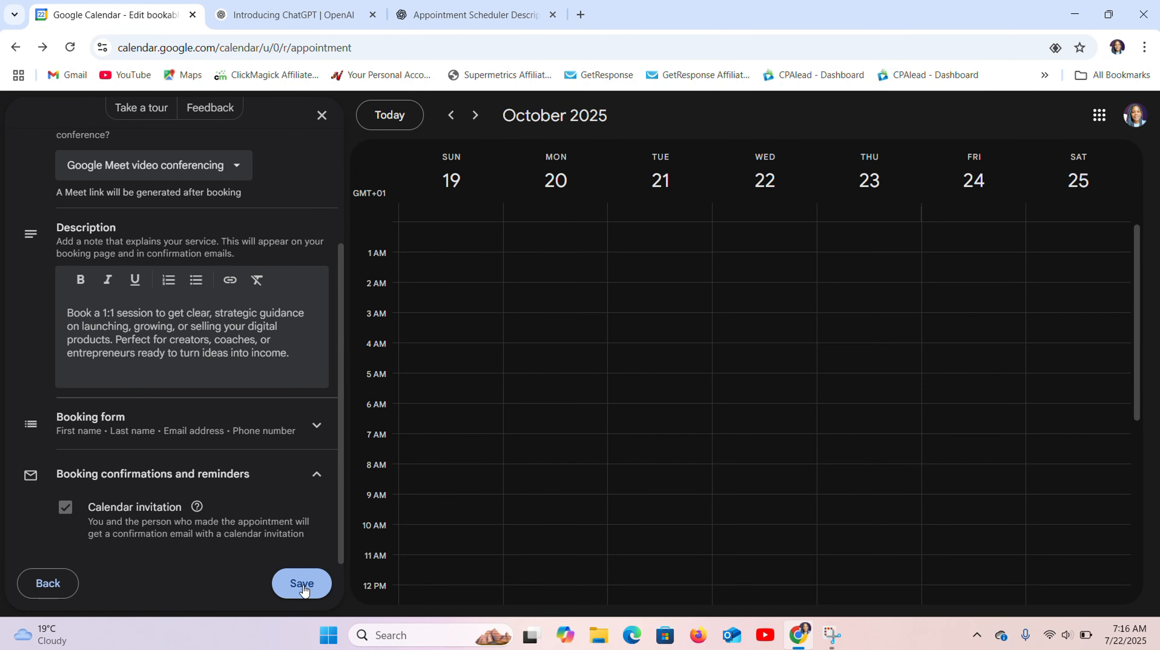
pyautogui.click(303, 584)
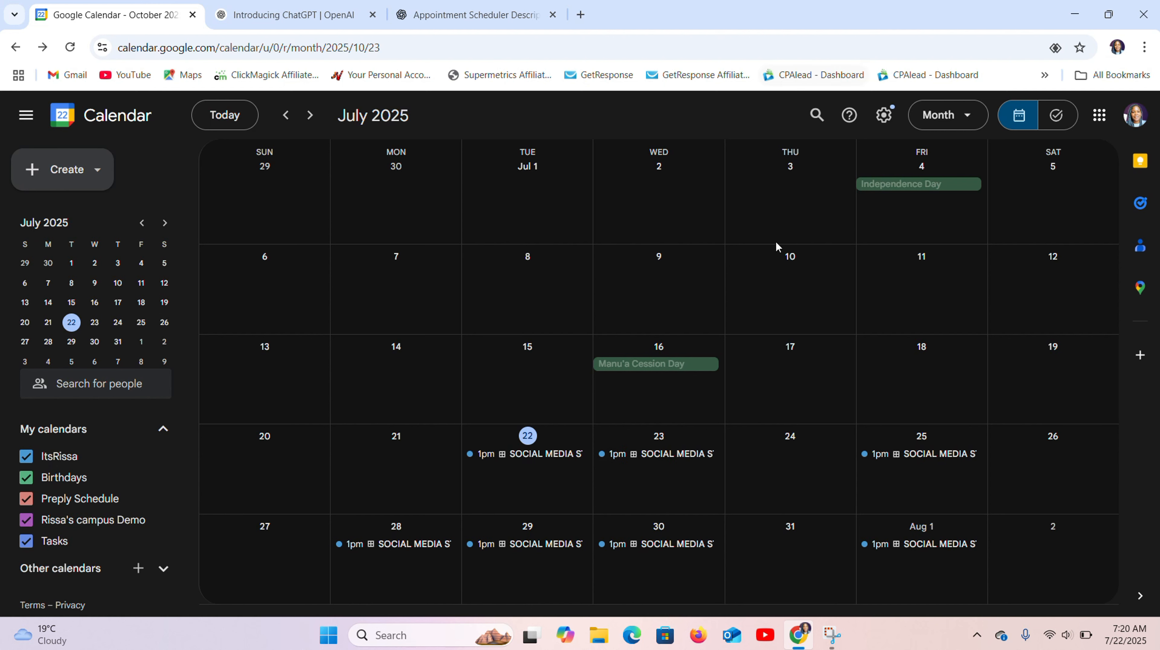
# Step: Open the booking page of the July 23 SOCIAL MEDIA STRATEGY SESSION schedule and expand its full description
pyautogui.click(656, 472)
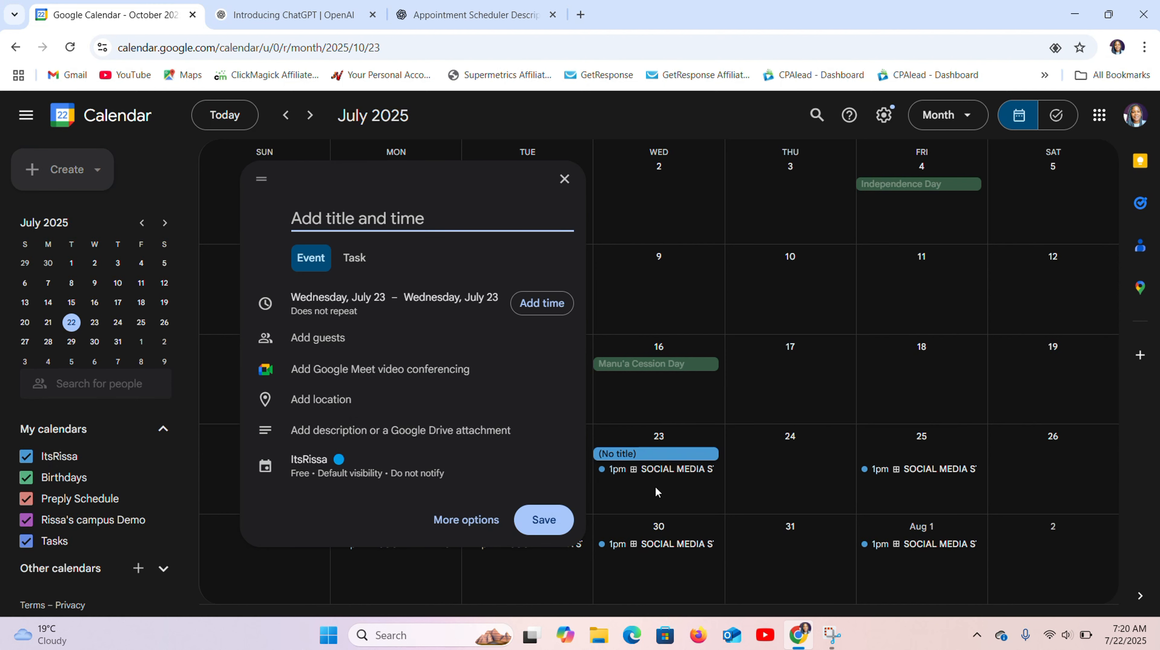
pyautogui.press('Escape')
pyautogui.click(654, 455)
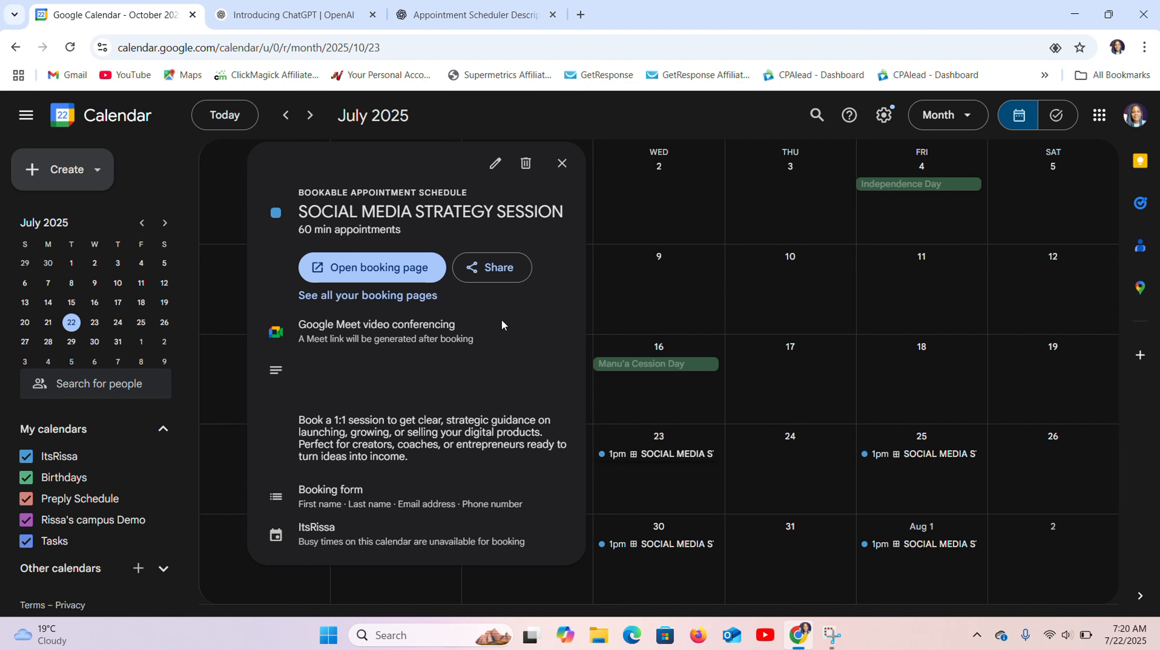
pyautogui.click(354, 270)
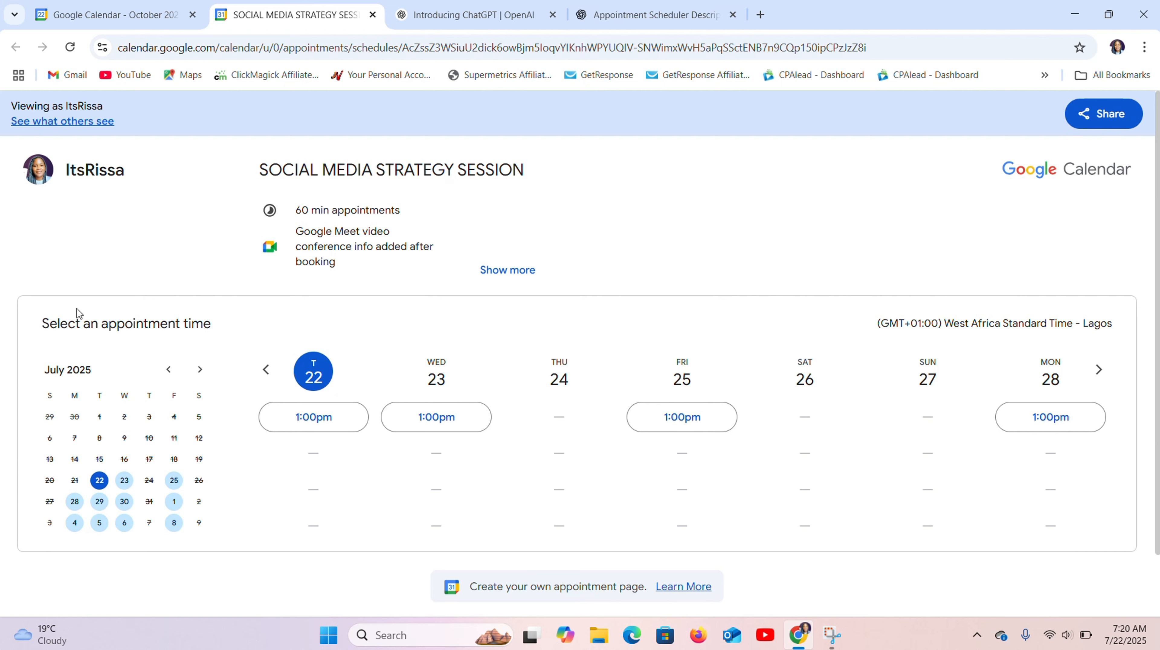
pyautogui.click(497, 270)
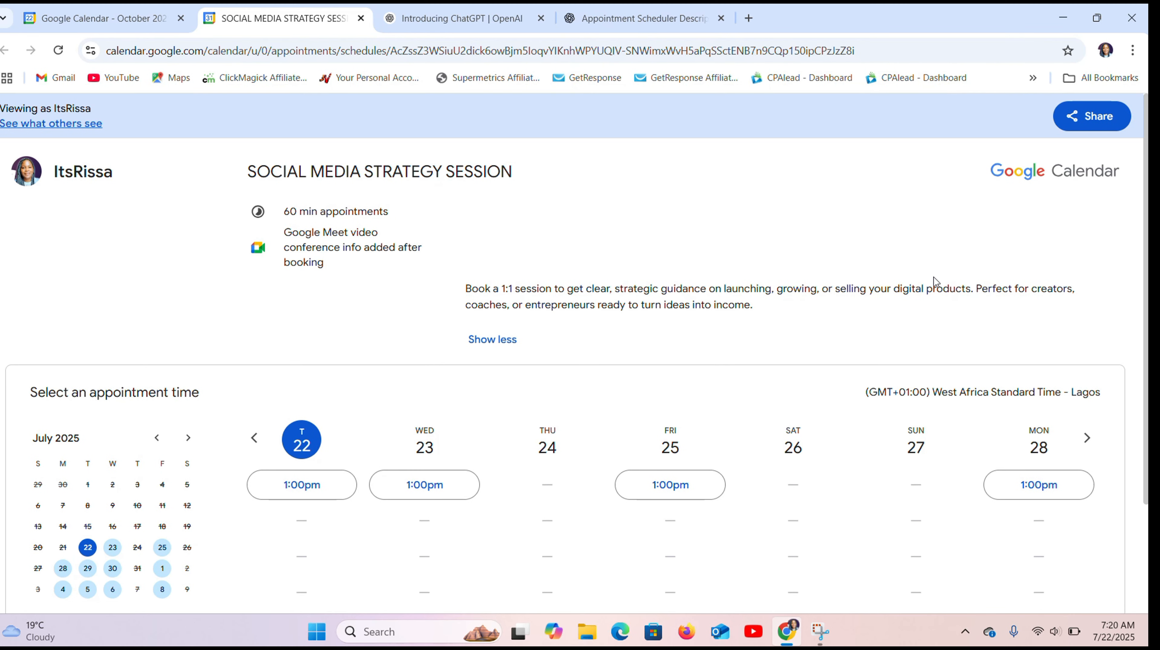
# Step: Check the August 2025 availability and view the booking form for the 1:00pm slot on Friday, August 1
pyautogui.scroll(-2, 1143, 350)
pyautogui.scroll(-2, 579, 353)
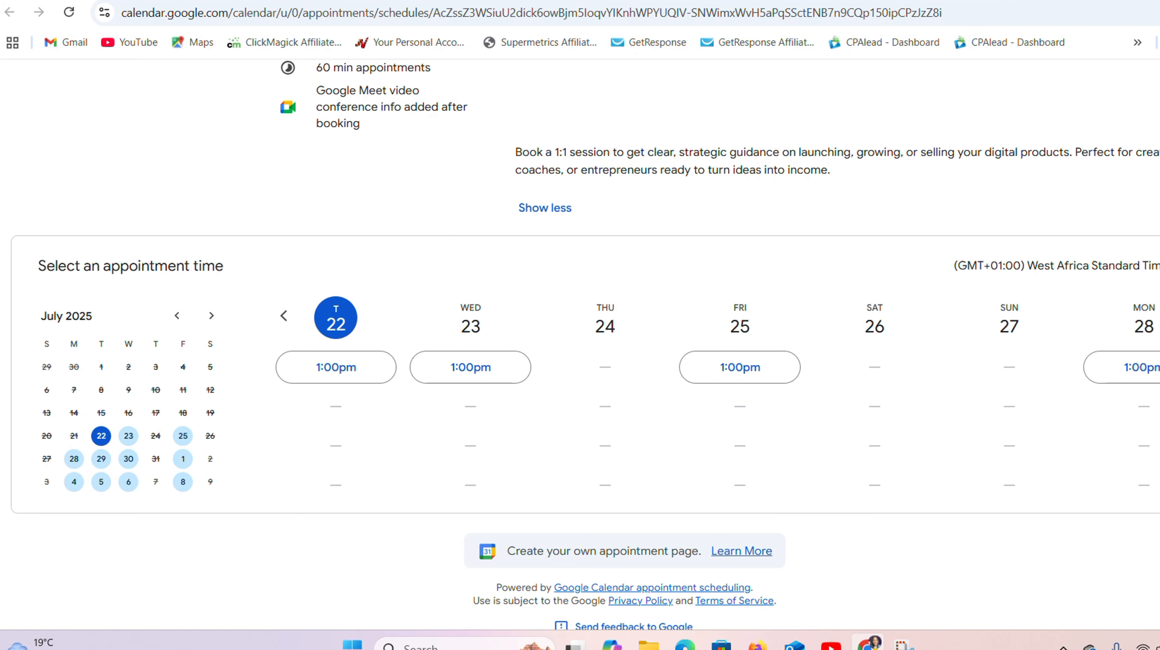
pyautogui.scroll(1, 580, 344)
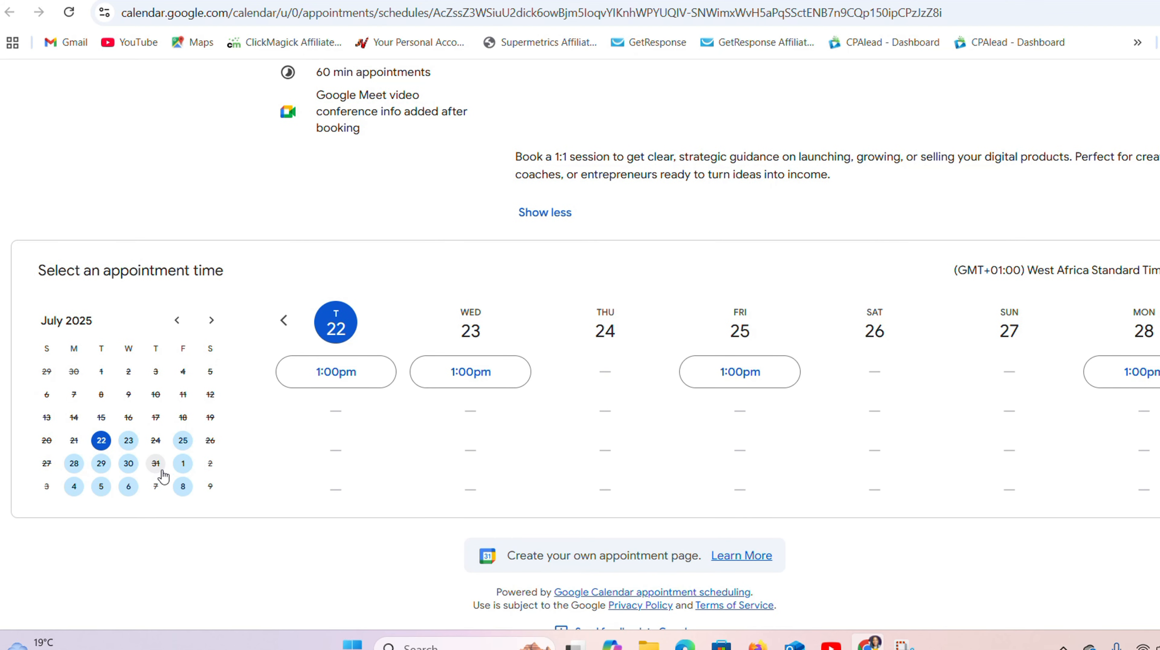
pyautogui.click(214, 322)
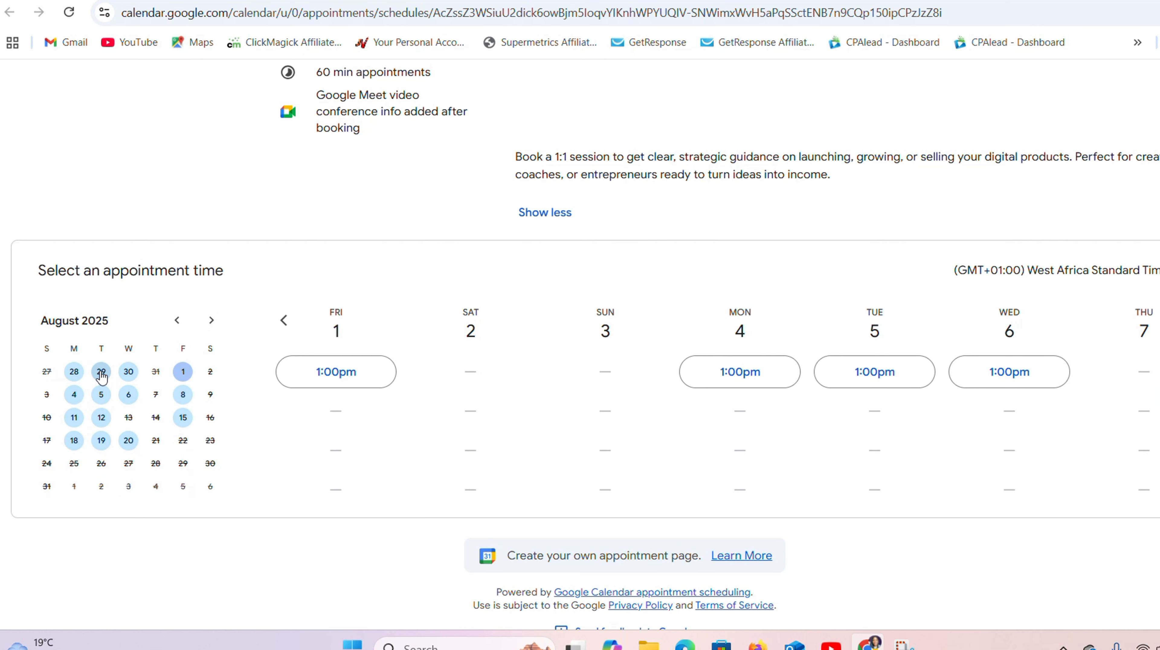
pyautogui.click(311, 373)
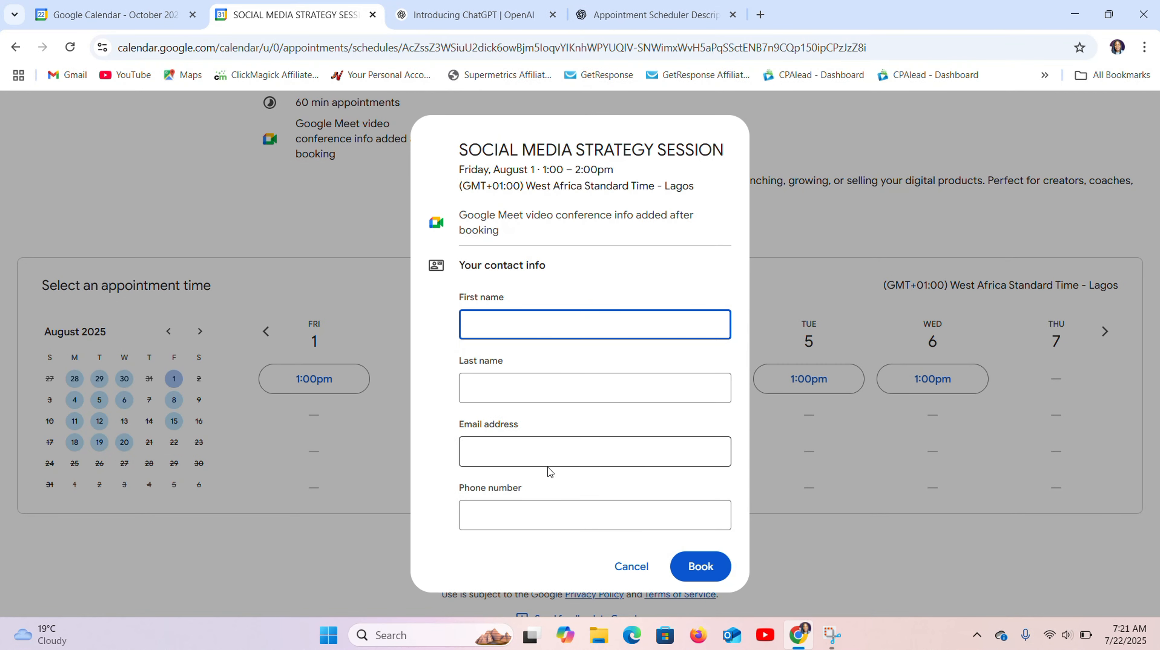
pyautogui.click(852, 522)
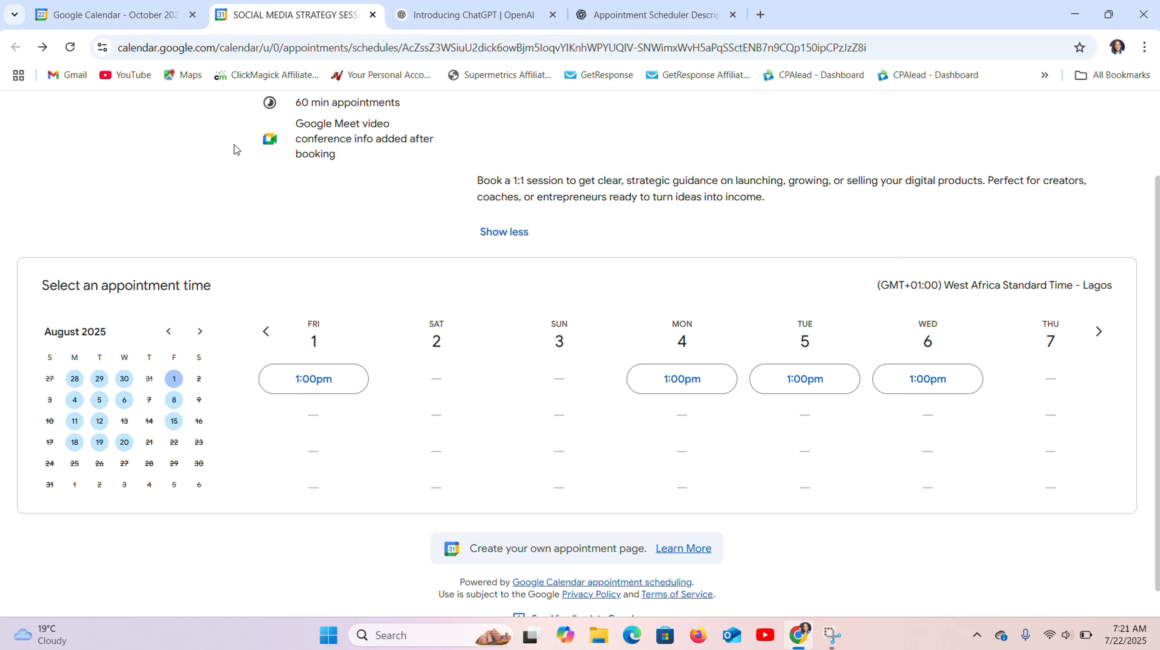
# Step: Close the booking page and view the schedule's sharing options with its booking page link
pyautogui.click(373, 14)
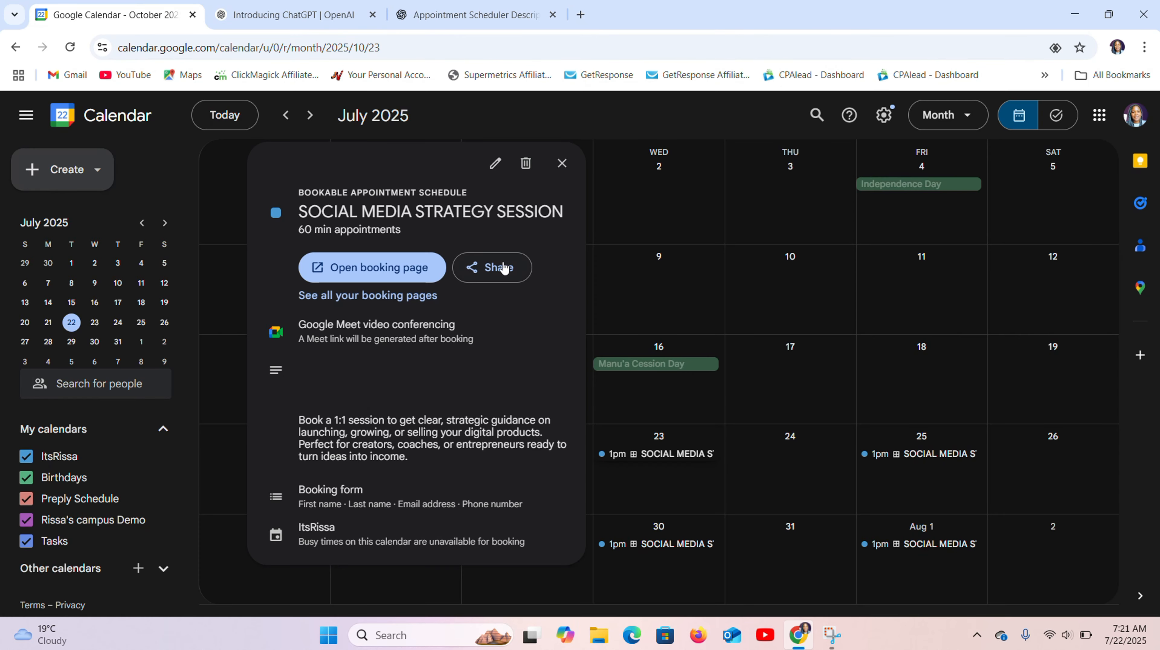
pyautogui.click(488, 282)
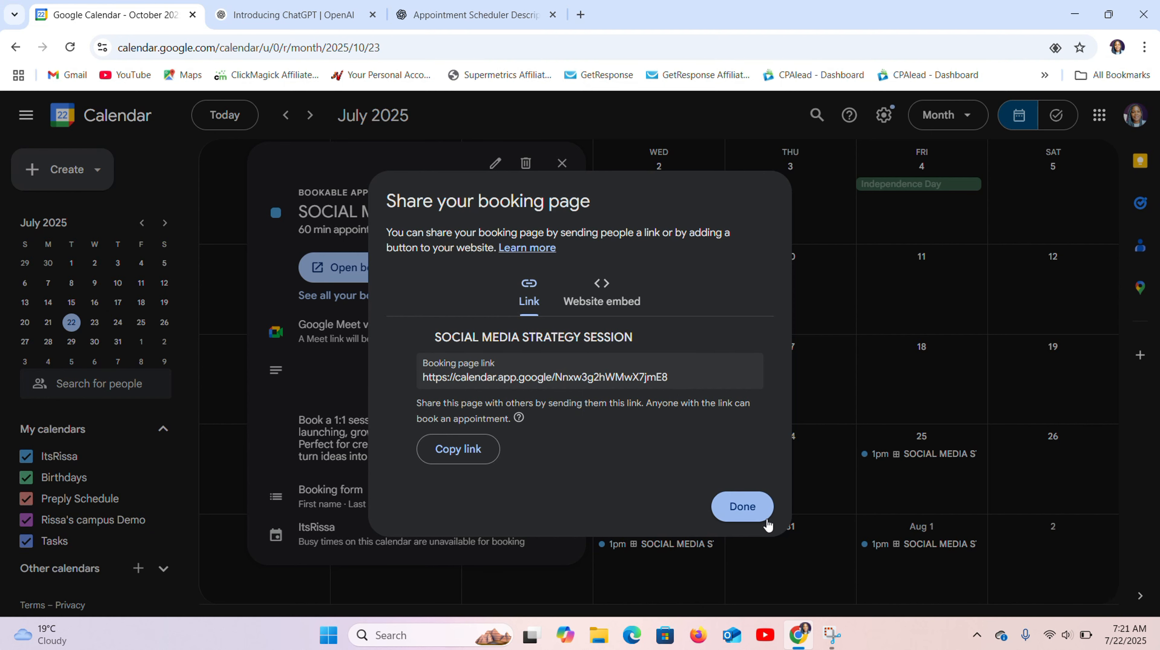
pyautogui.click(734, 504)
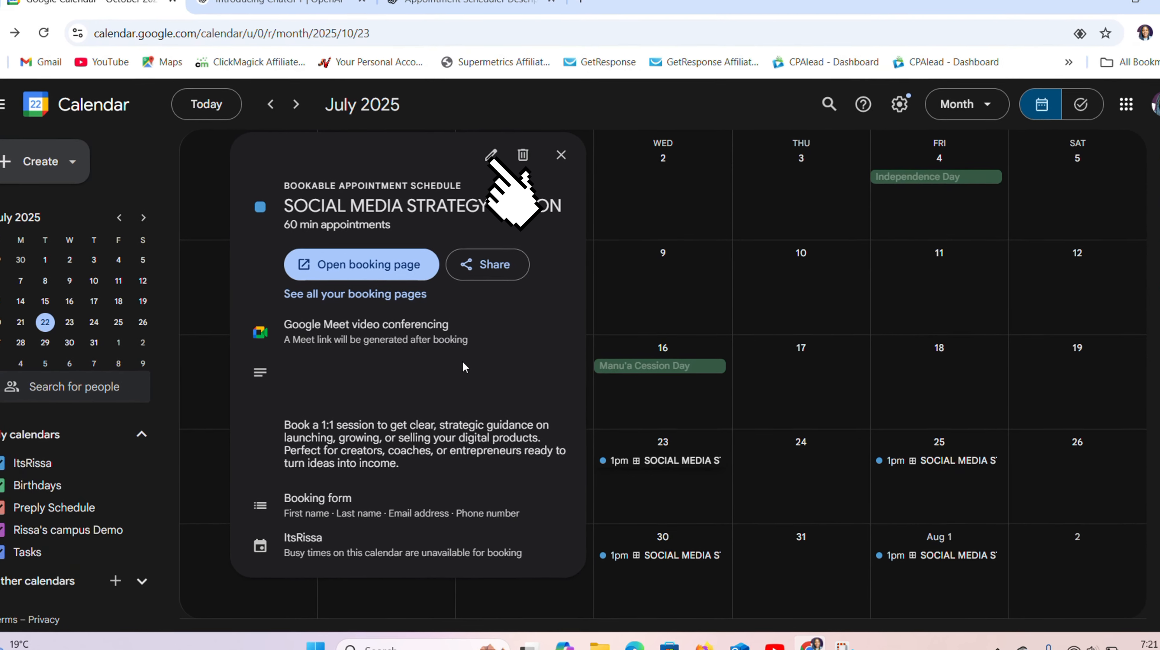
# Step: Reopen the schedule for editing and paste the longer "Tired of creating digital products" text above the existing description
pyautogui.click(491, 155)
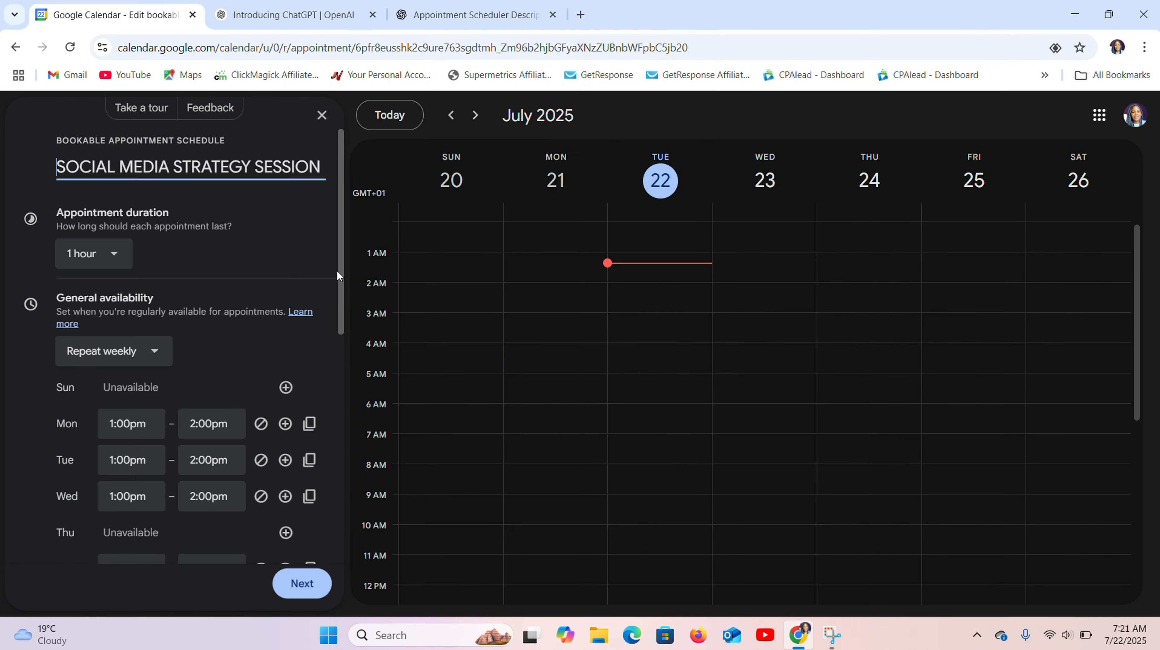
pyautogui.moveTo(338, 271); pyautogui.dragTo(338, 377)
pyautogui.moveTo(339, 308); pyautogui.dragTo(335, 425)
pyautogui.click(302, 584)
pyautogui.moveTo(341, 331); pyautogui.dragTo(340, 394)
pyautogui.click(313, 394)
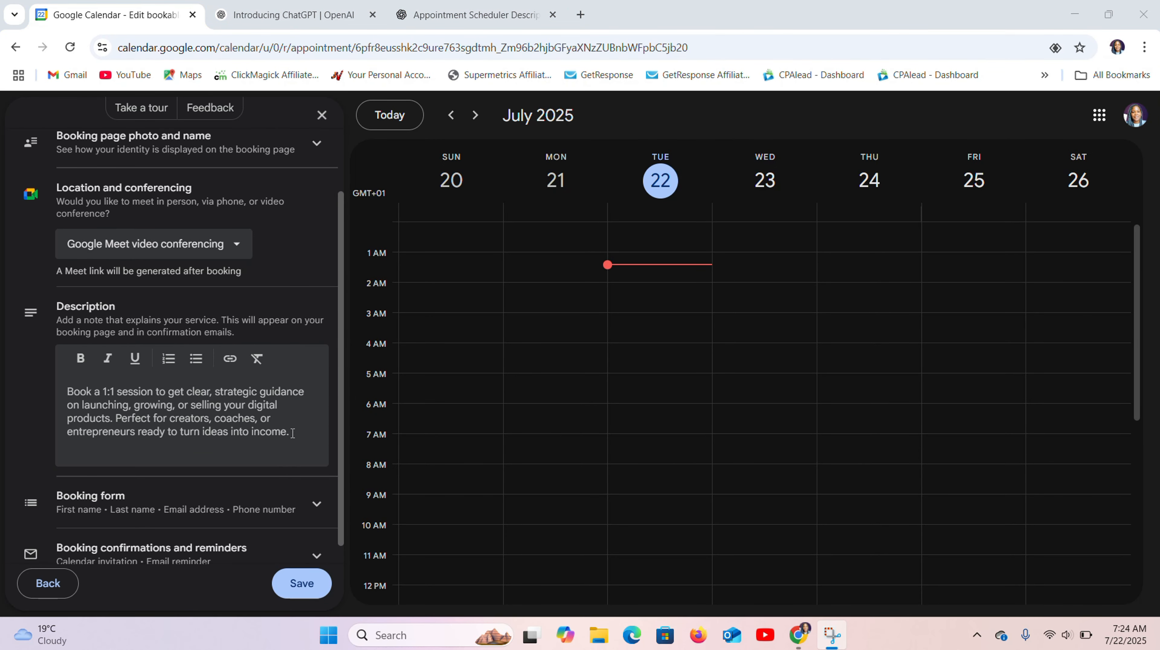
pyautogui.click(68, 391)
pyautogui.press('Return')
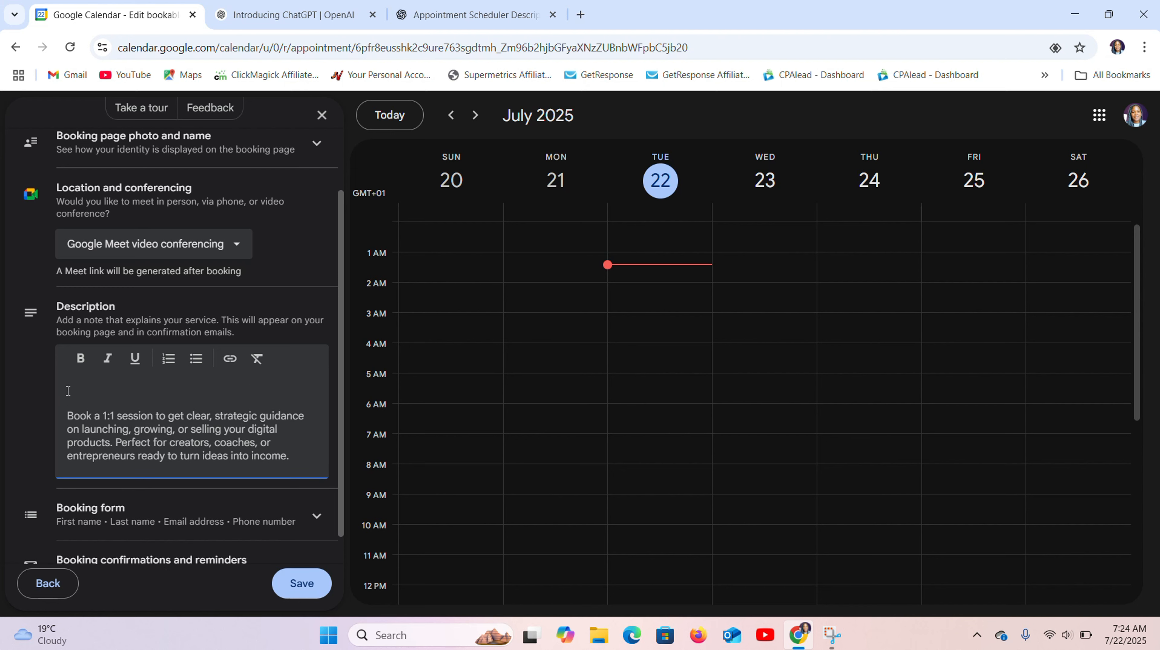
pyautogui.hotkey('ctrl', 'v')
# Step: Make the description's opening question bold and italic, and start a new paragraph after "You're not alone."
pyautogui.moveTo(163, 405); pyautogui.dragTo(68, 390)
pyautogui.click(80, 358)
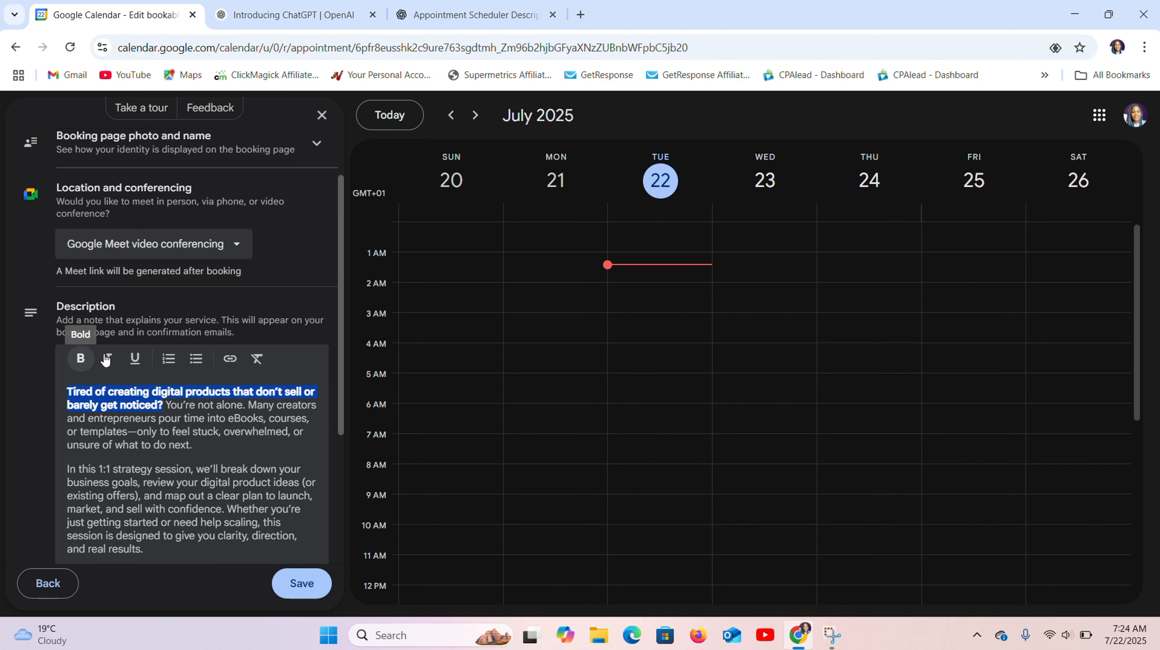
pyautogui.click(108, 359)
pyautogui.click(249, 405)
pyautogui.press('Return')
pyautogui.scroll(-3, 330, 440)
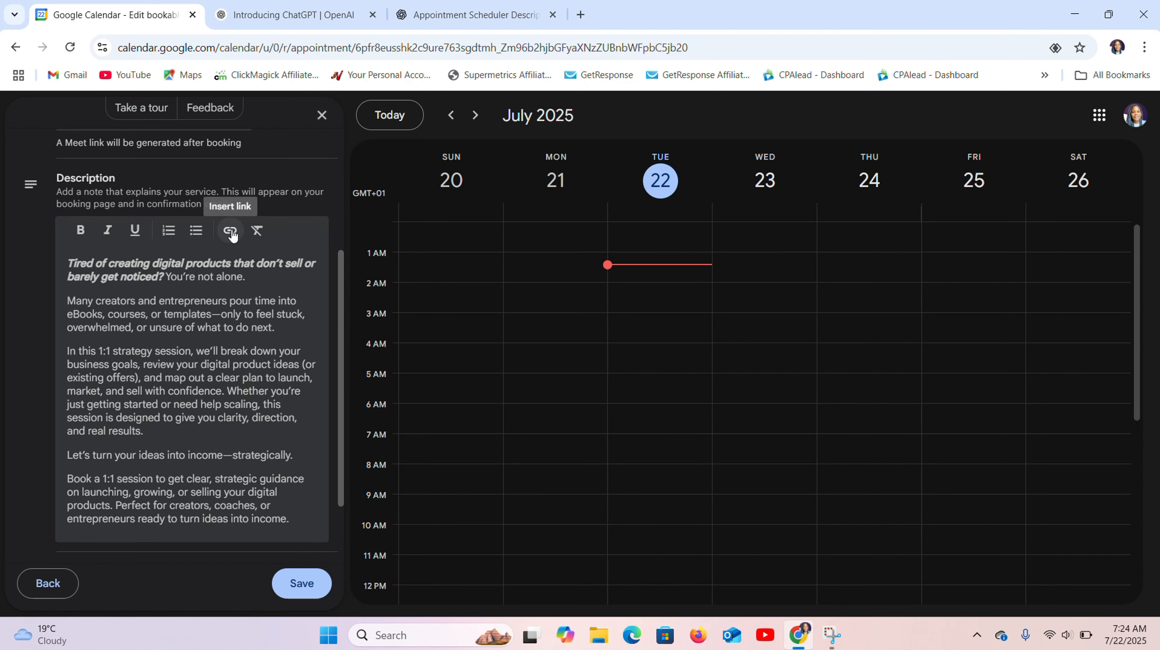
# Step: Copy the YouTube share link of the "How I Create and Sell Digital Products Online" video and paste it below "You're not alone."
pyautogui.click(255, 288)
pyautogui.press('Return')
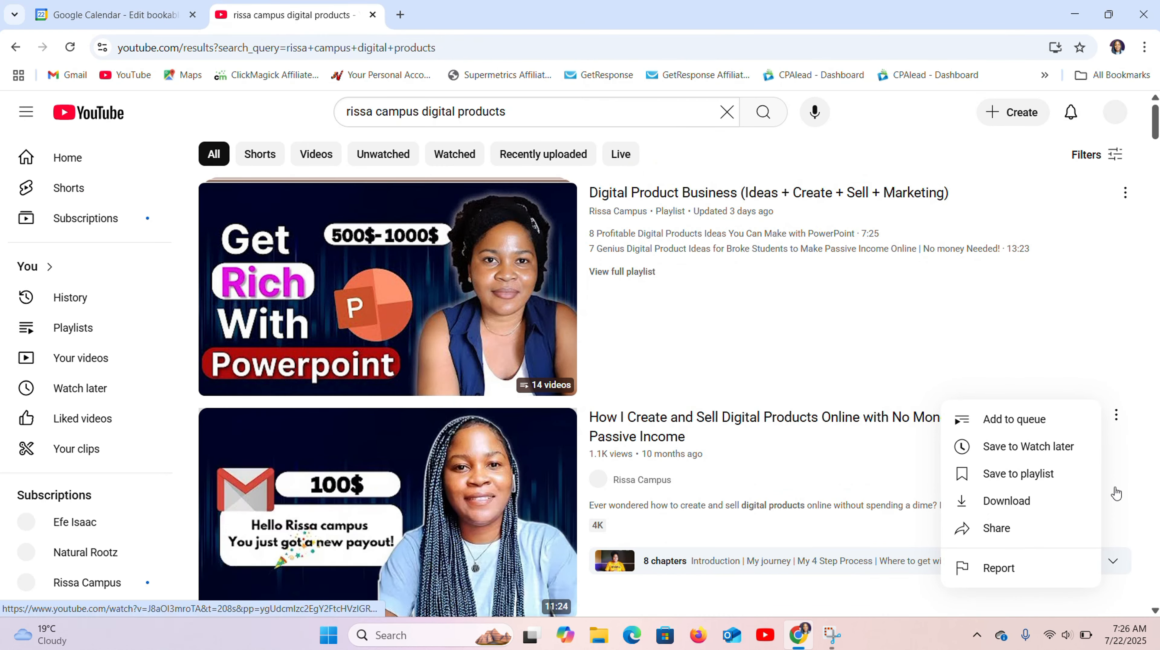
pyautogui.click(1001, 529)
pyautogui.click(709, 432)
pyautogui.click(107, 15)
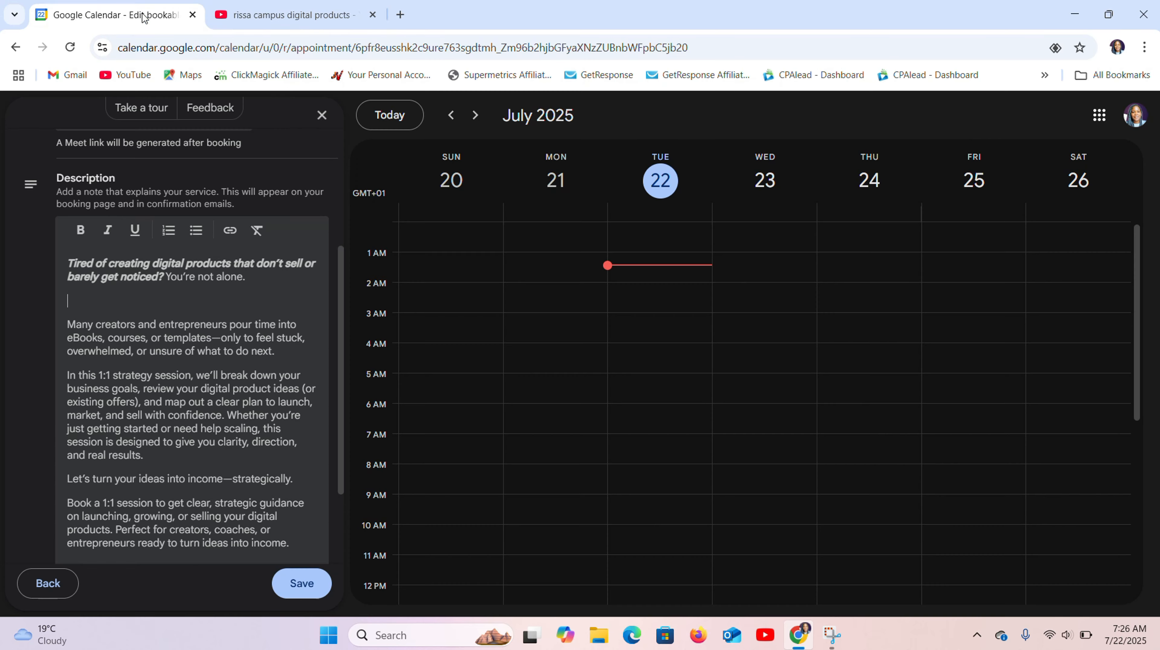
pyautogui.hotkey('ctrl', 'v')
pyautogui.press('Return')
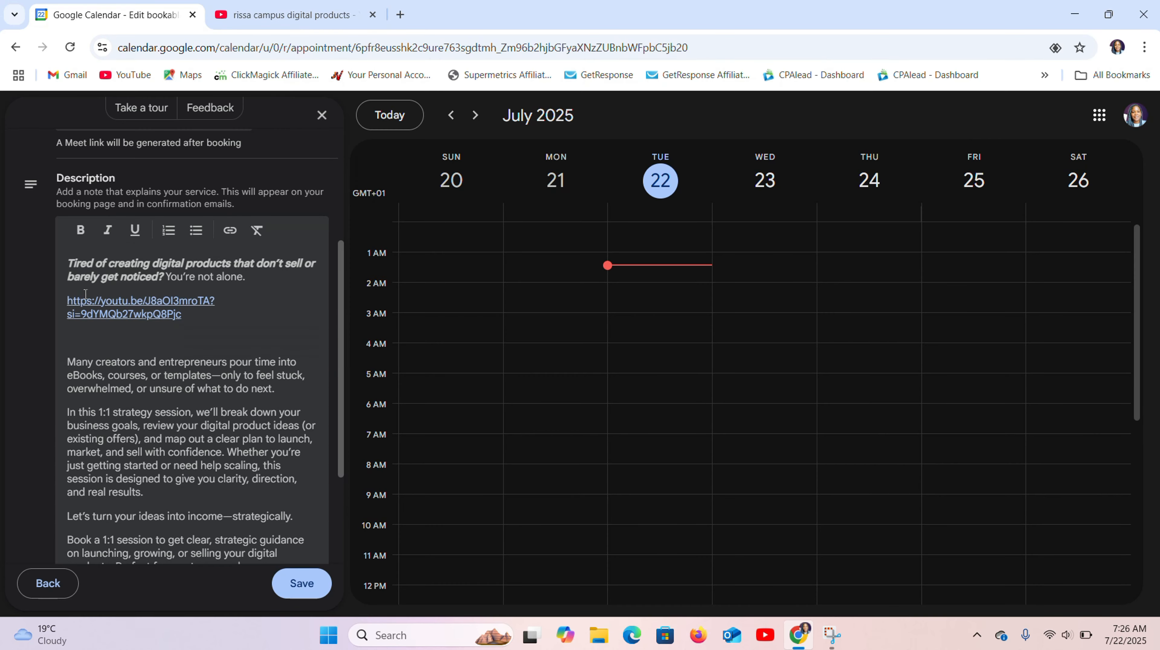
# Step: Set up a hyperlink on the line below the pasted URL, using the copied YouTube address as its target
pyautogui.click(228, 230)
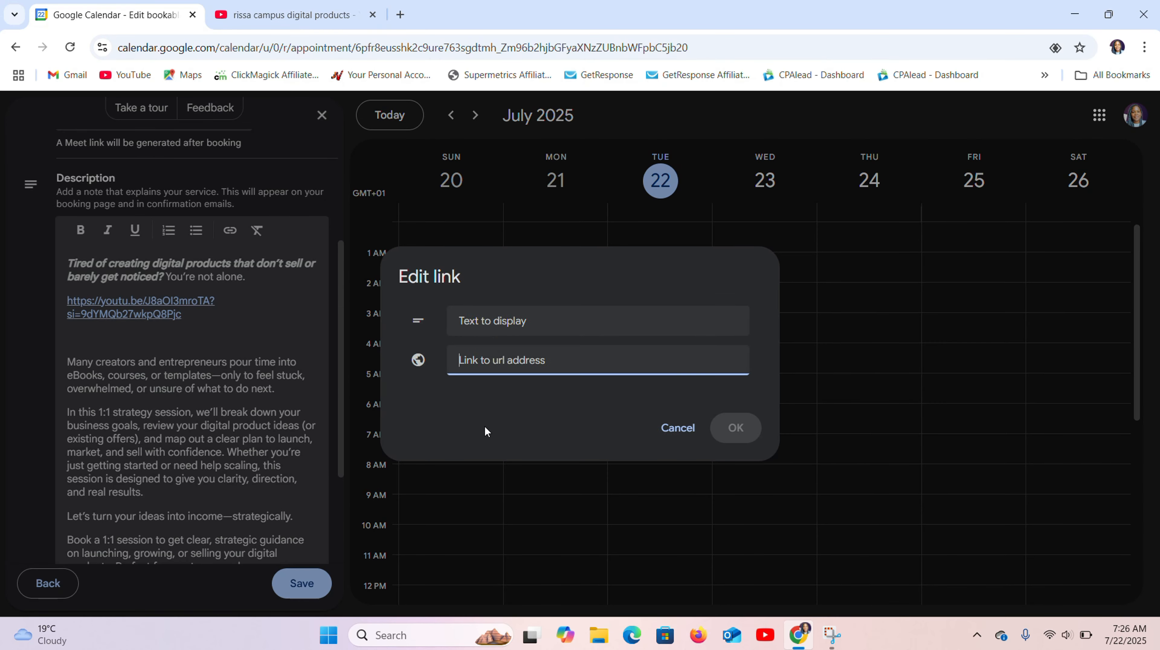
pyautogui.click(531, 321)
pyautogui.click(554, 360)
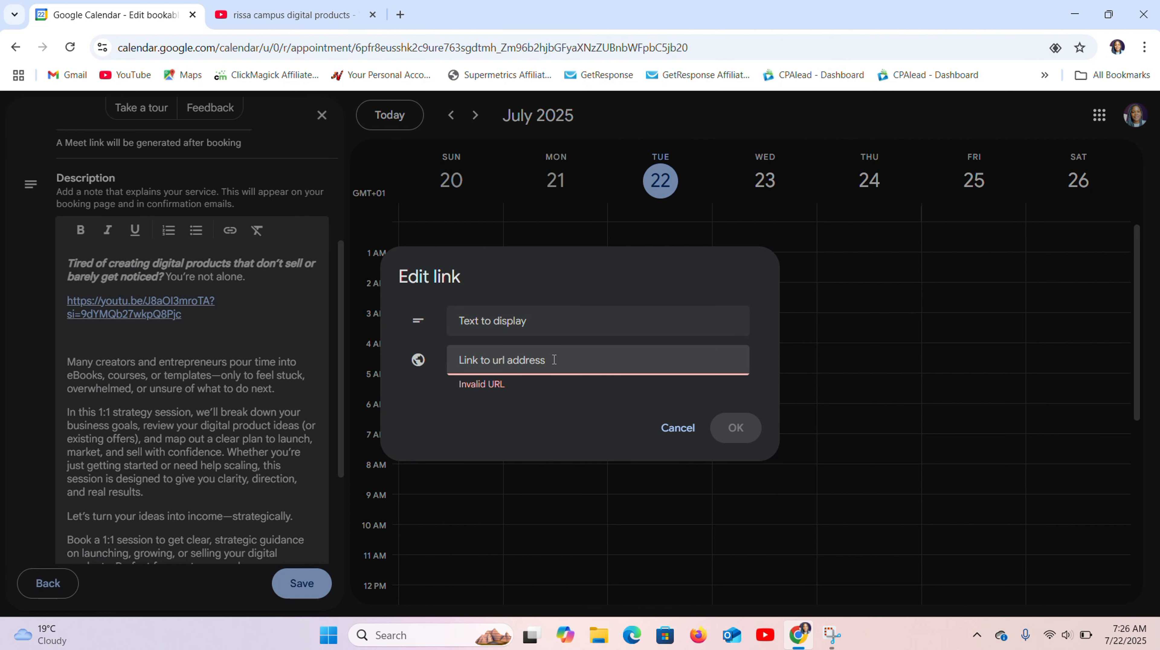
pyautogui.hotkey('ctrl', 'v')
pyautogui.moveTo(723, 321); pyautogui.dragTo(452, 337)
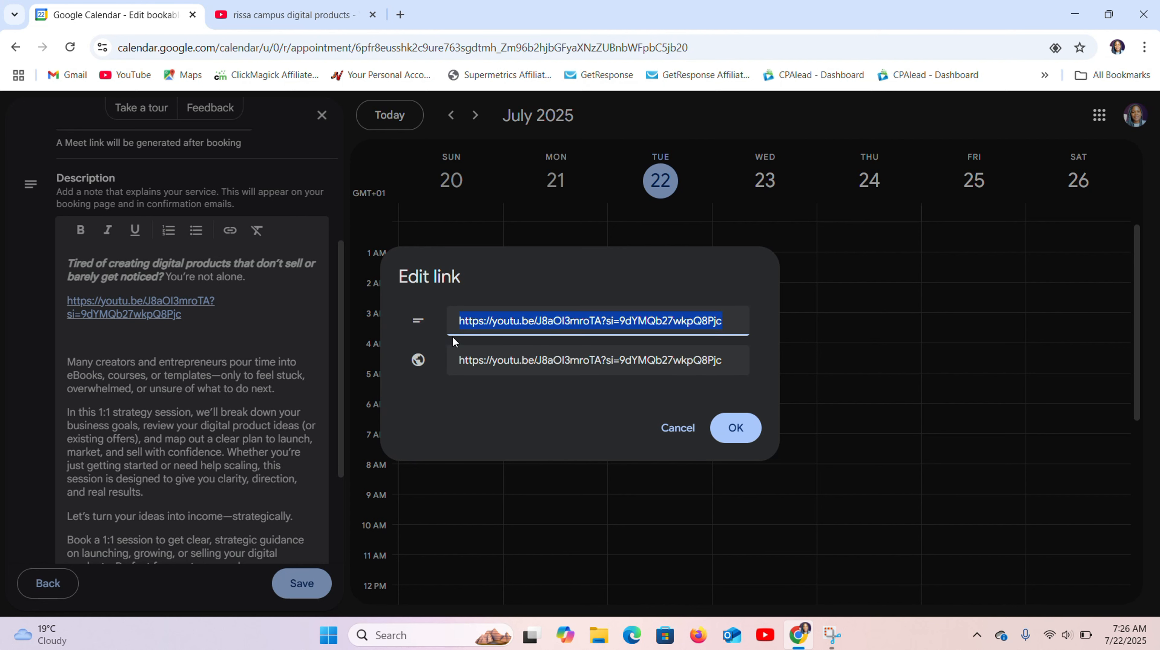
pyautogui.write('watch me')
pyautogui.press('BackSpace')
pyautogui.press('BackSpace')
pyautogui.press('BackSpace')
pyautogui.press('BackSpace')
pyautogui.press('BackSpace')
pyautogui.press('BackSpace')
pyautogui.press('BackSpace')
pyautogui.press('BackSpace')
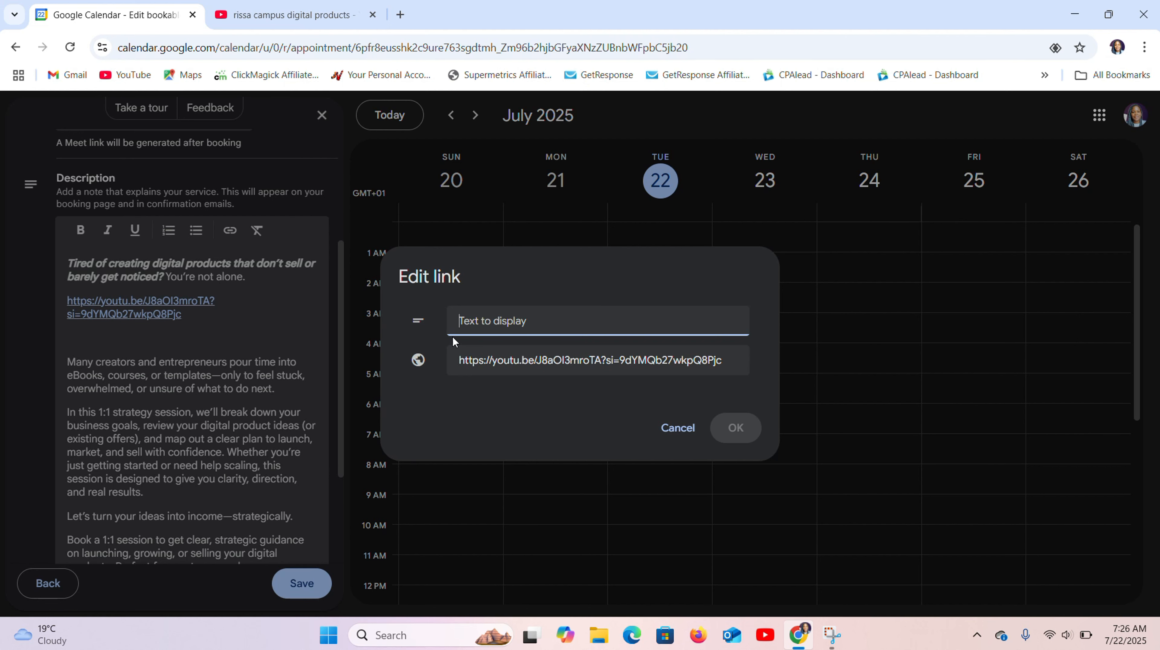
# Step: Set the link's display text to "My journey" and save the appointment schedule
pyautogui.write('My journey')
pyautogui.click(733, 428)
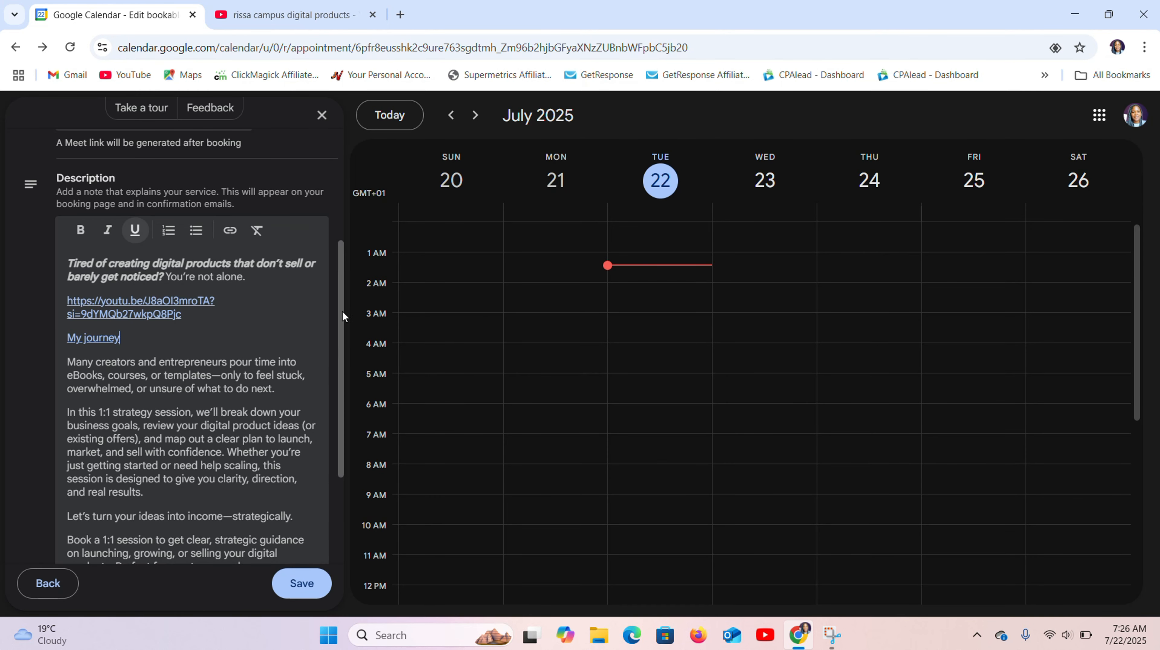
pyautogui.scroll(-2, 342, 310)
pyautogui.click(314, 582)
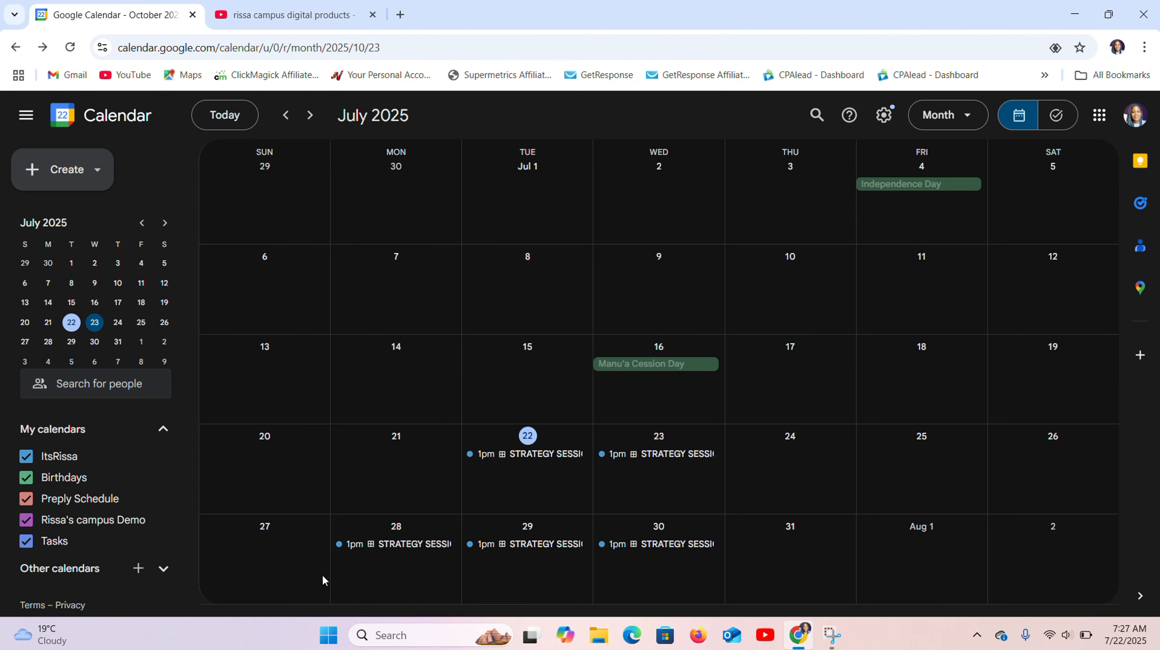
# Step: Open the updated STRATEGY SESSION booking page and read through its expanded description
pyautogui.click(652, 455)
pyautogui.click(409, 250)
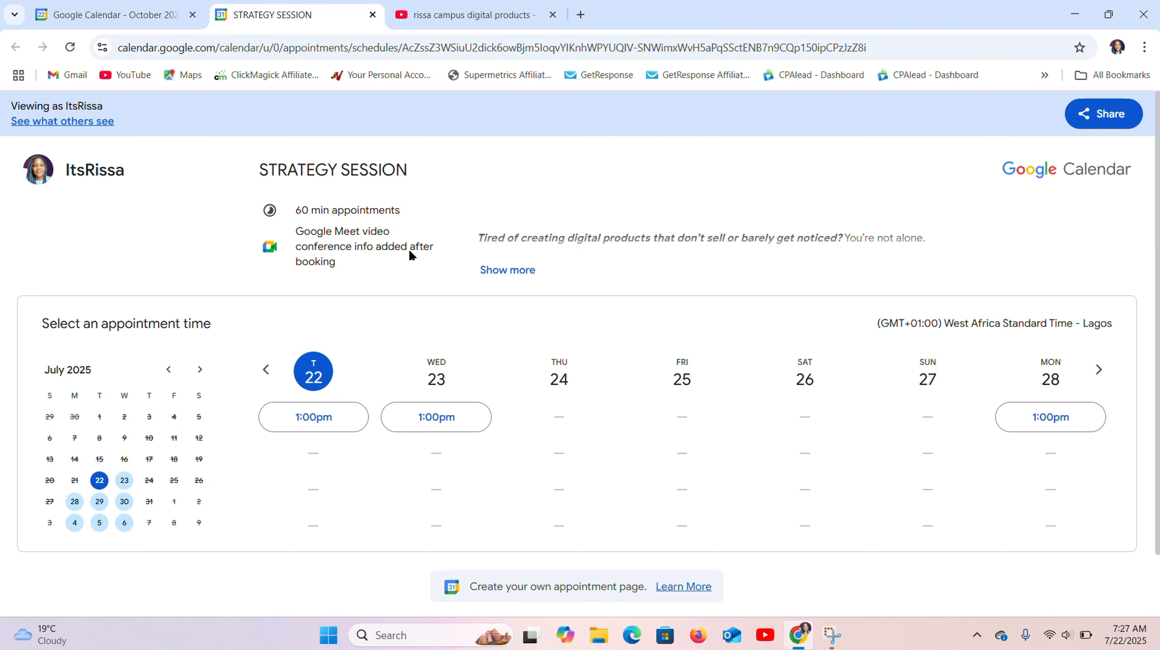
pyautogui.click(519, 271)
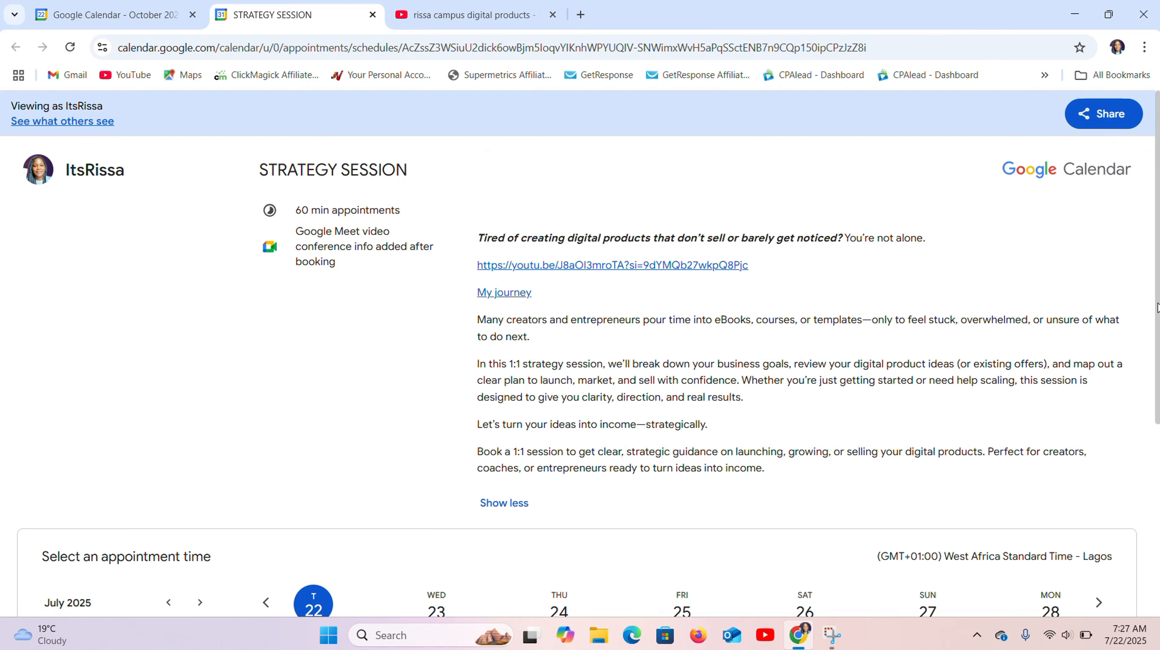
pyautogui.scroll(-2, 1148, 503)
pyautogui.scroll(4, 1148, 503)
pyautogui.scroll(-3, 1134, 451)
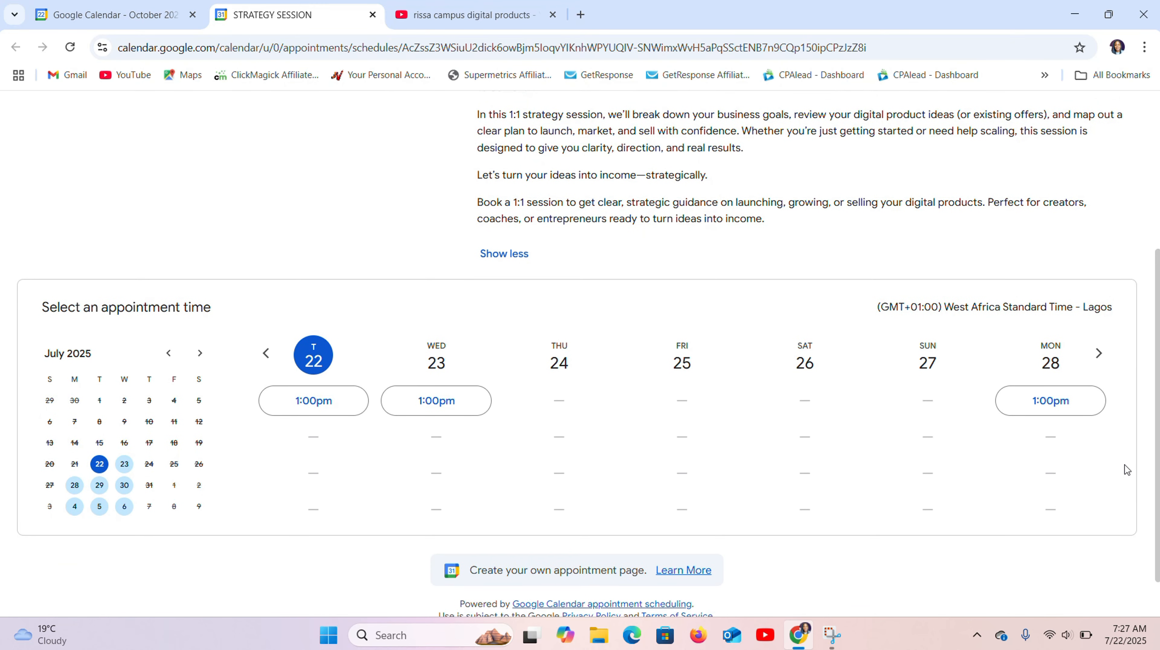
# Step: Browse the booking page's available dates into August and view the 1:00pm slot on Monday, August 18
pyautogui.click(1099, 353)
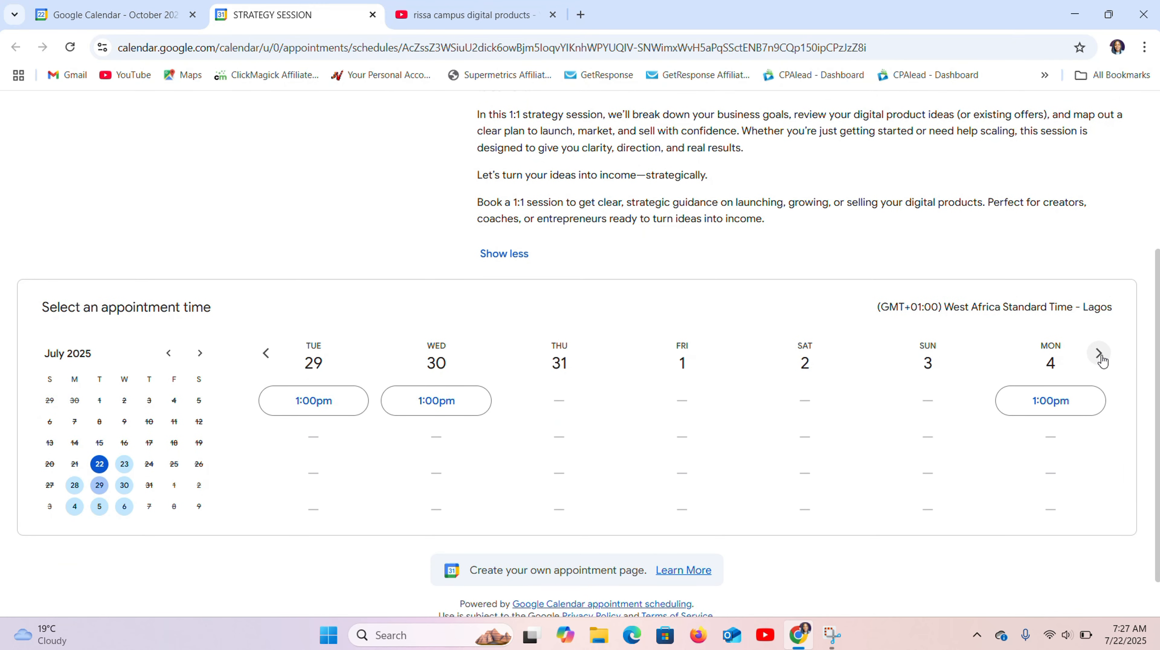
pyautogui.click(199, 353)
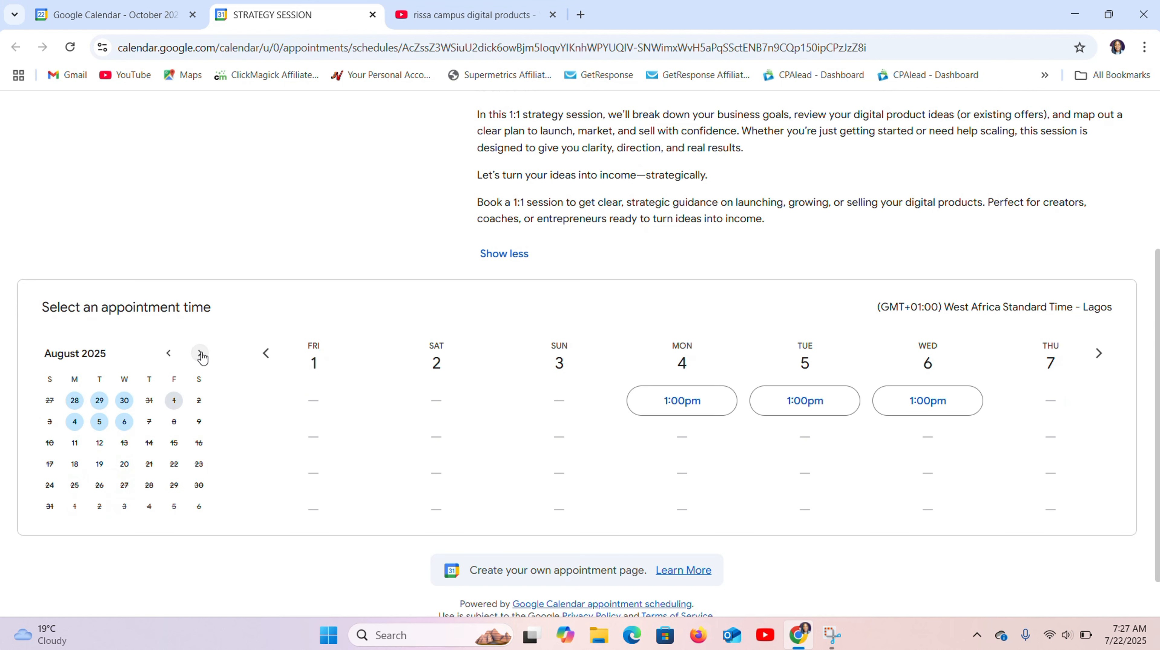
pyautogui.click(100, 422)
pyautogui.click(100, 443)
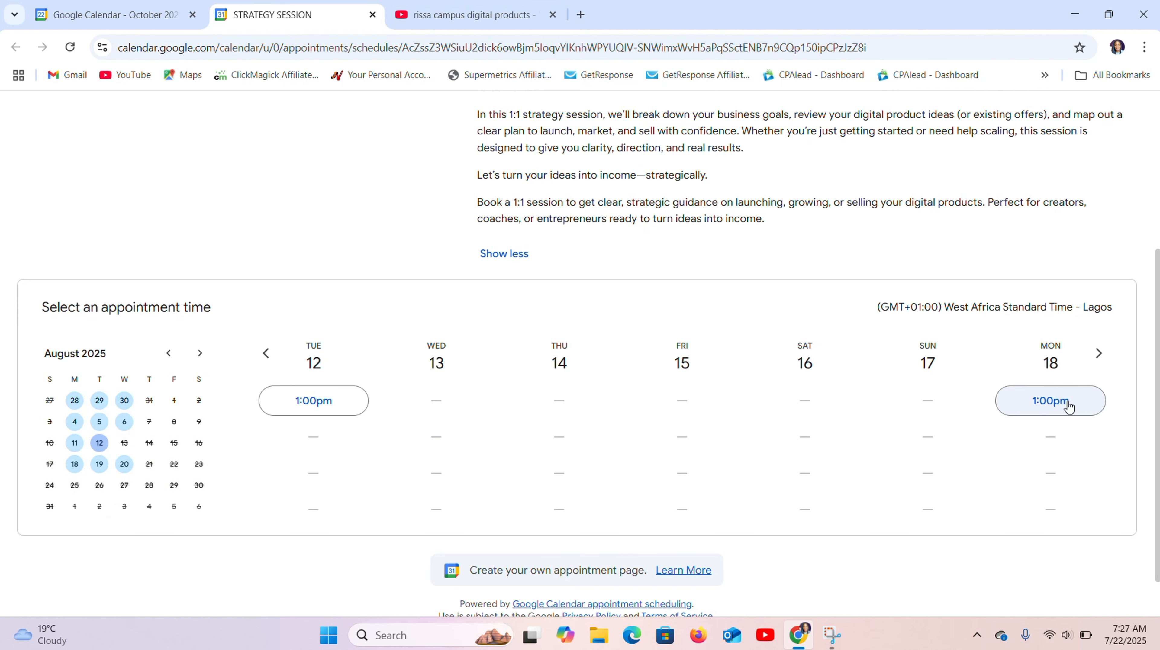
pyautogui.click(1053, 400)
pyautogui.click(891, 554)
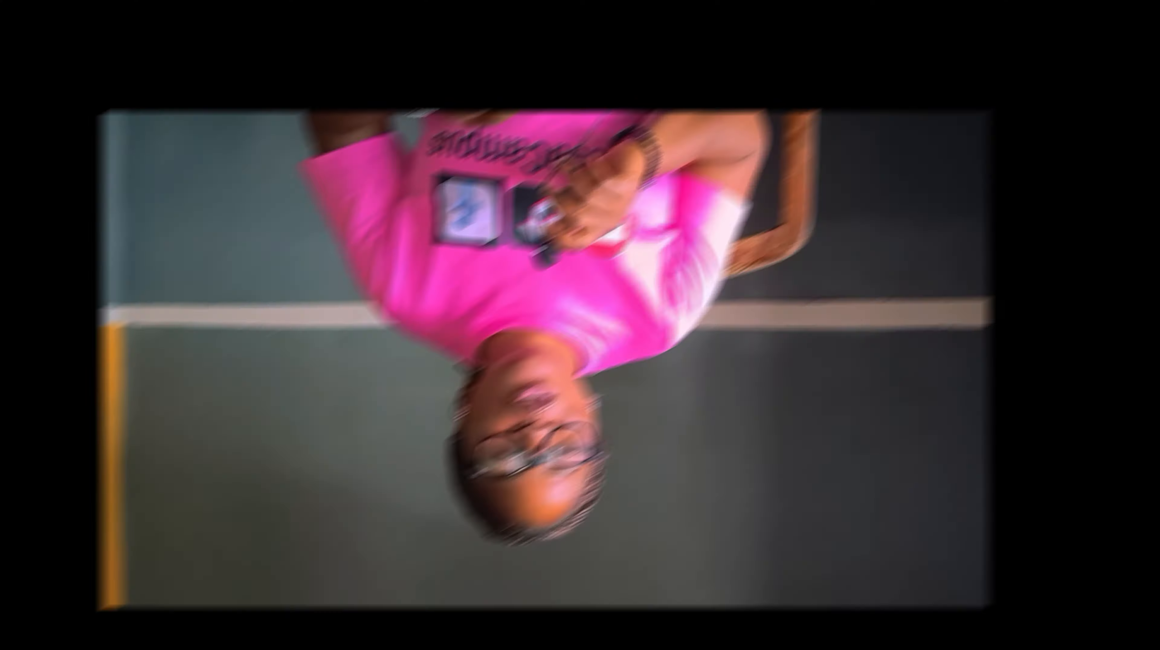